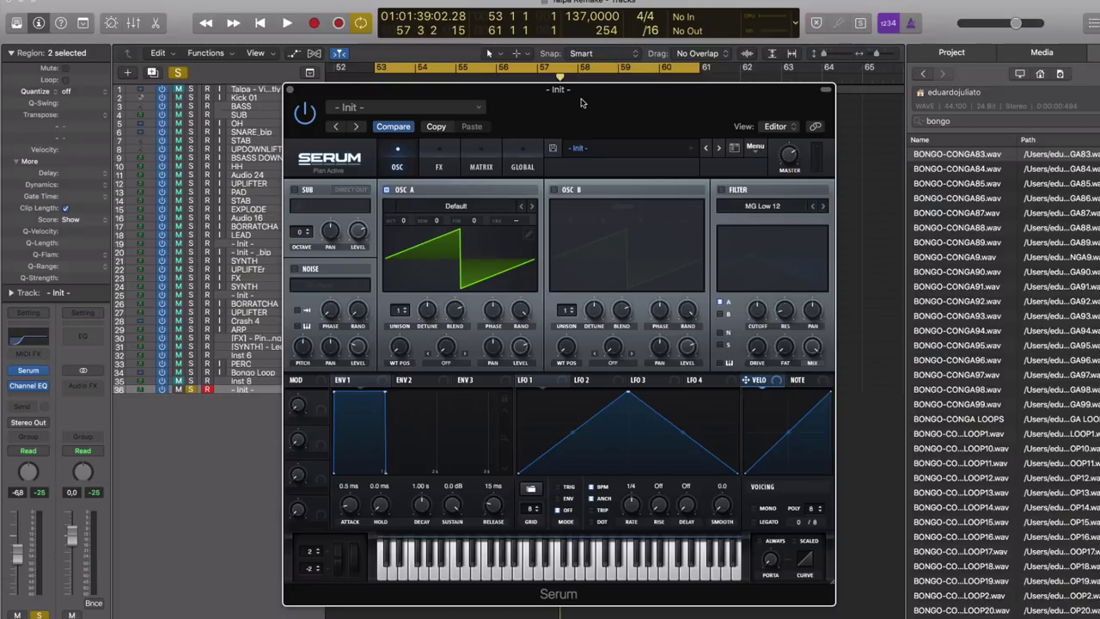
Step: Move the Serum window down to uncover the track regions and play back part of the loop
click(585, 154)
click(640, 161)
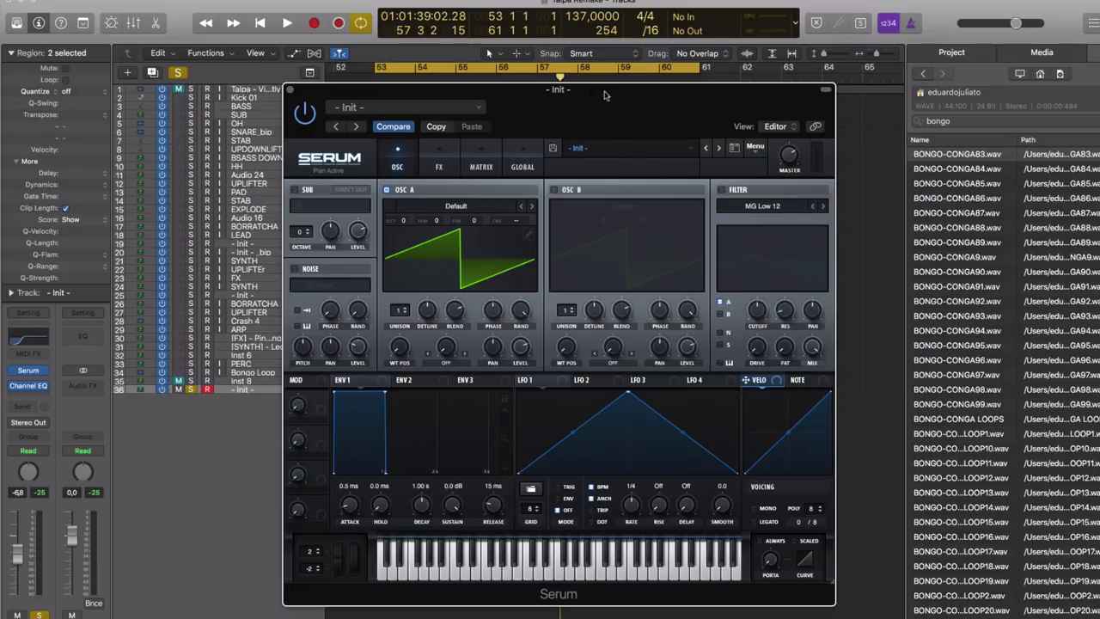
drag(604, 93, 596, 505)
key(space)
key(space)
click(513, 410)
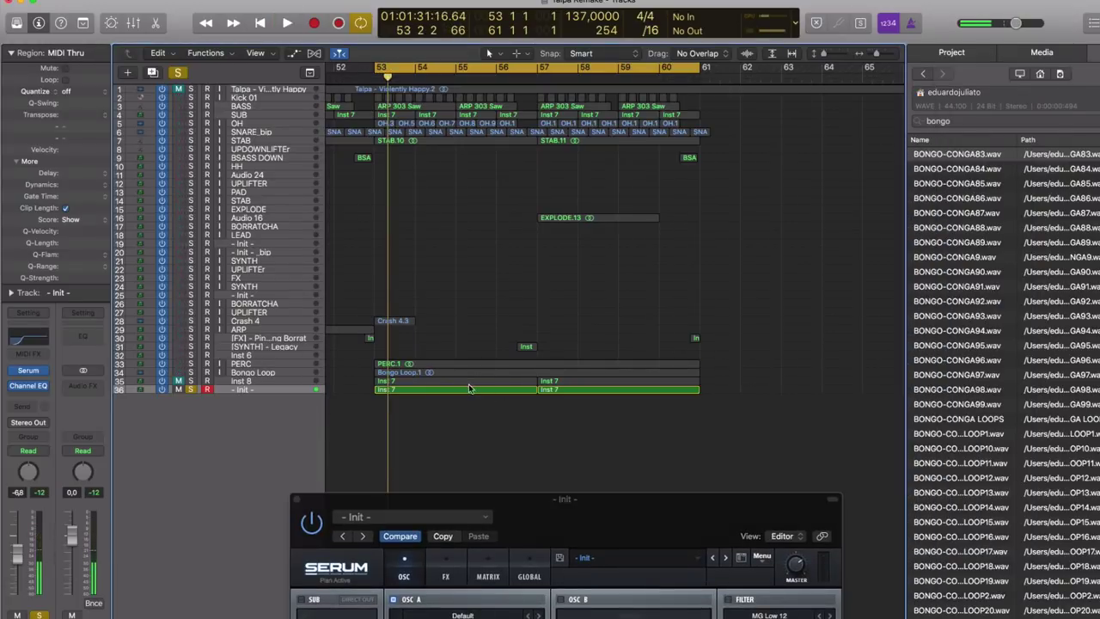
Step: Open the first Inst 7 region of track 36 in the Piano Roll, examine its note pattern and play it
double_click(470, 390)
scroll(488, 424, left, 3)
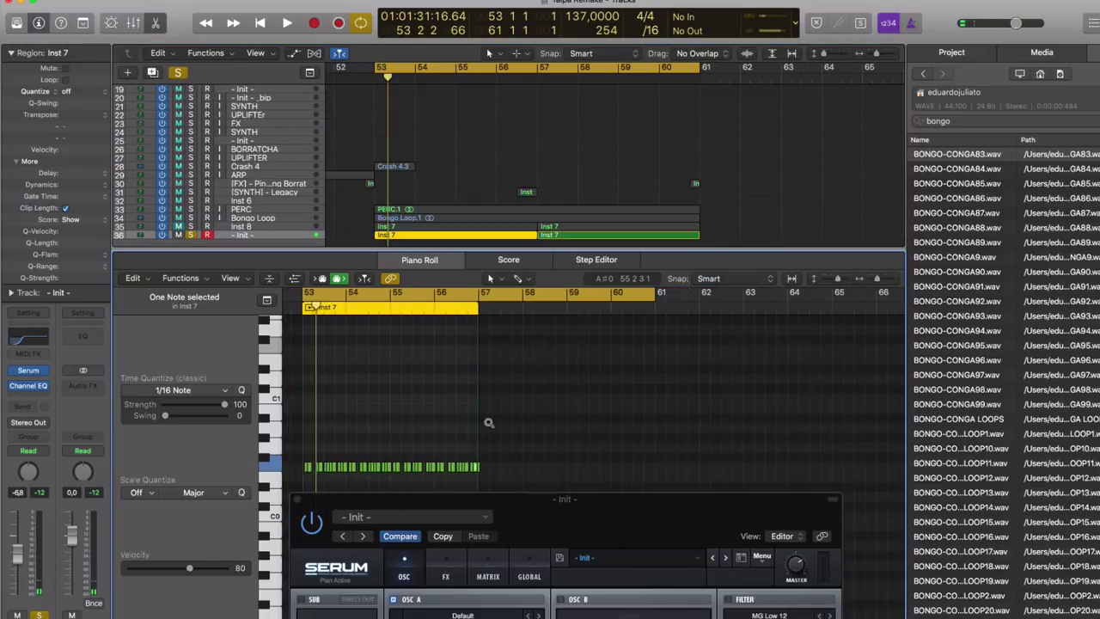
scroll(487, 424, right, 8)
scroll(487, 424, up, 5)
scroll(487, 421, left, 5)
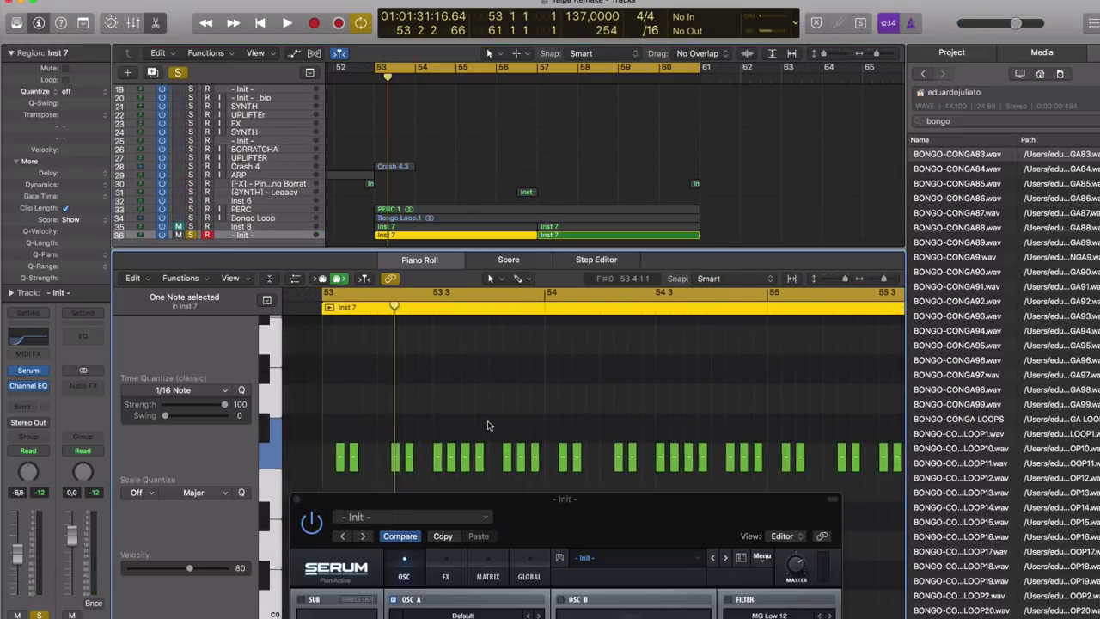
key(space)
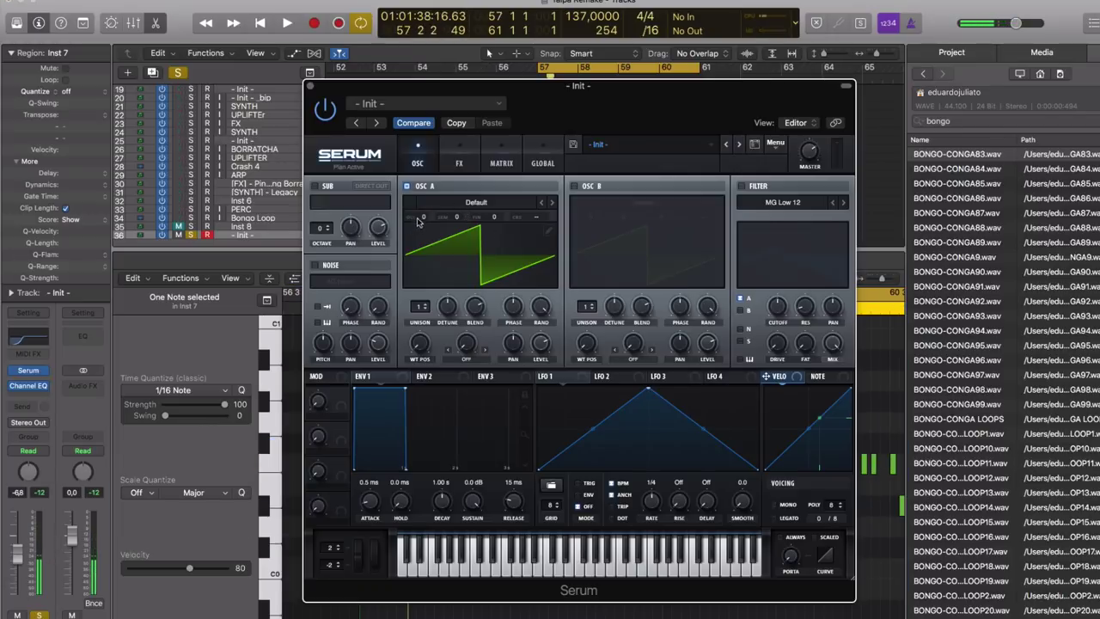
Step: Load the digital wavetable Dist Fwapper SQ into oscillator A and raise its wavetable position to 70 during playback
click(419, 215)
mouse_move(482, 240)
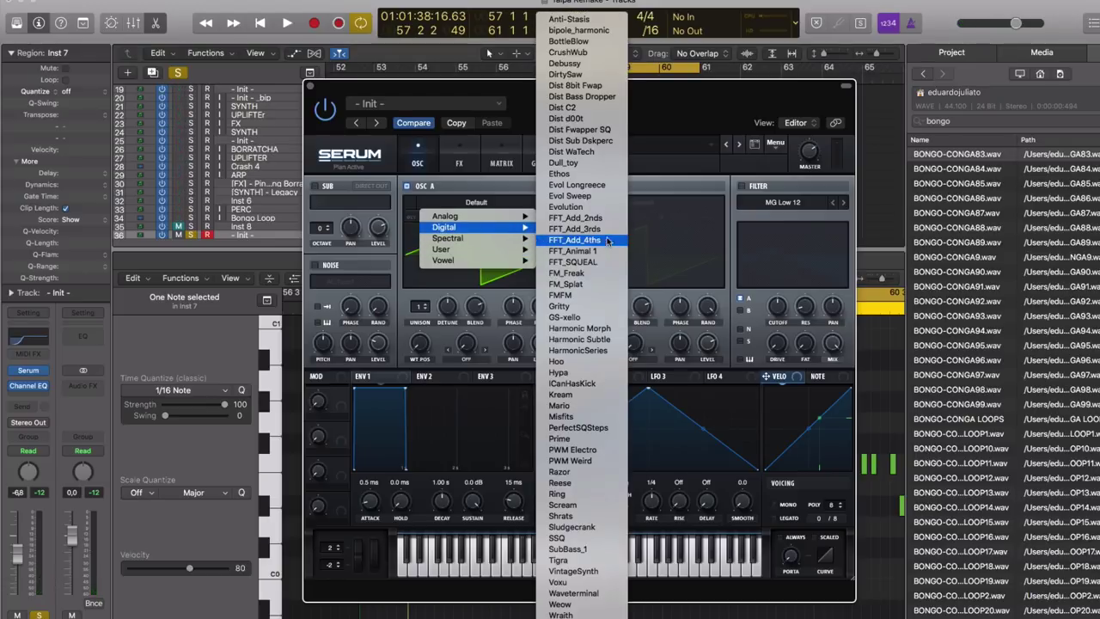
click(575, 129)
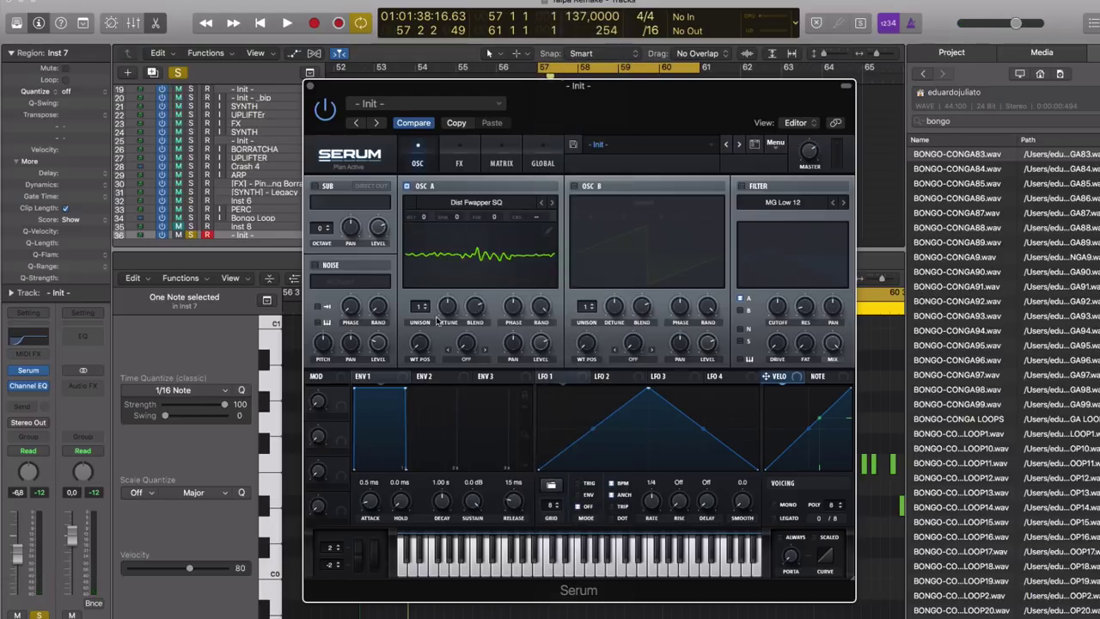
key(space)
drag(420, 341, 427, 310)
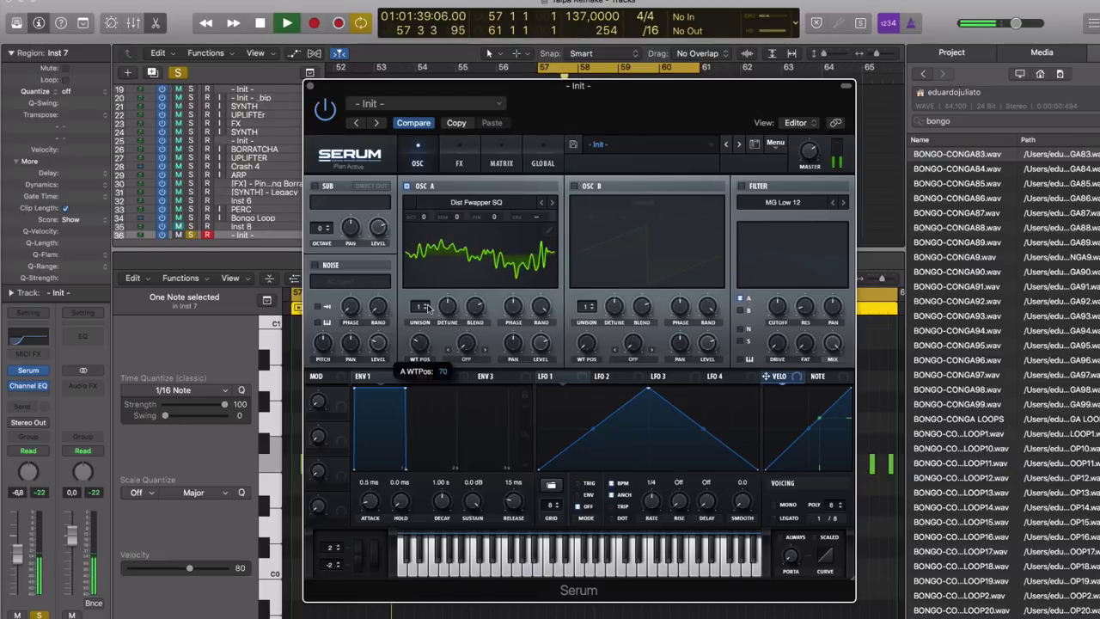
Step: Step oscillator A through the following wavetables to Evol Longreece and set its wavetable position to 66
click(554, 203)
click(553, 204)
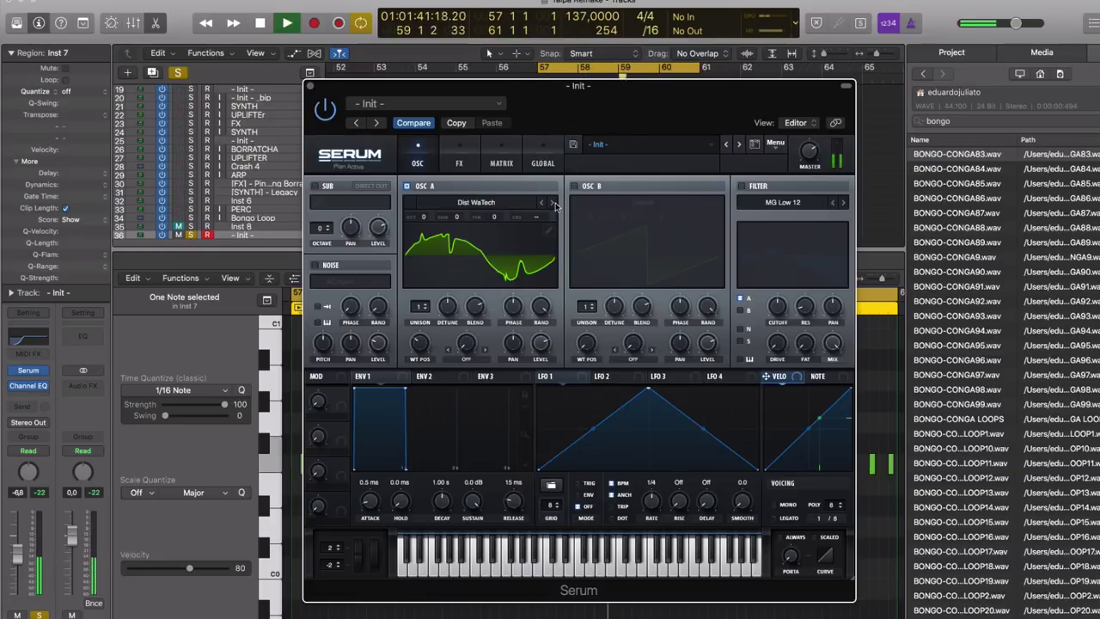
key(space)
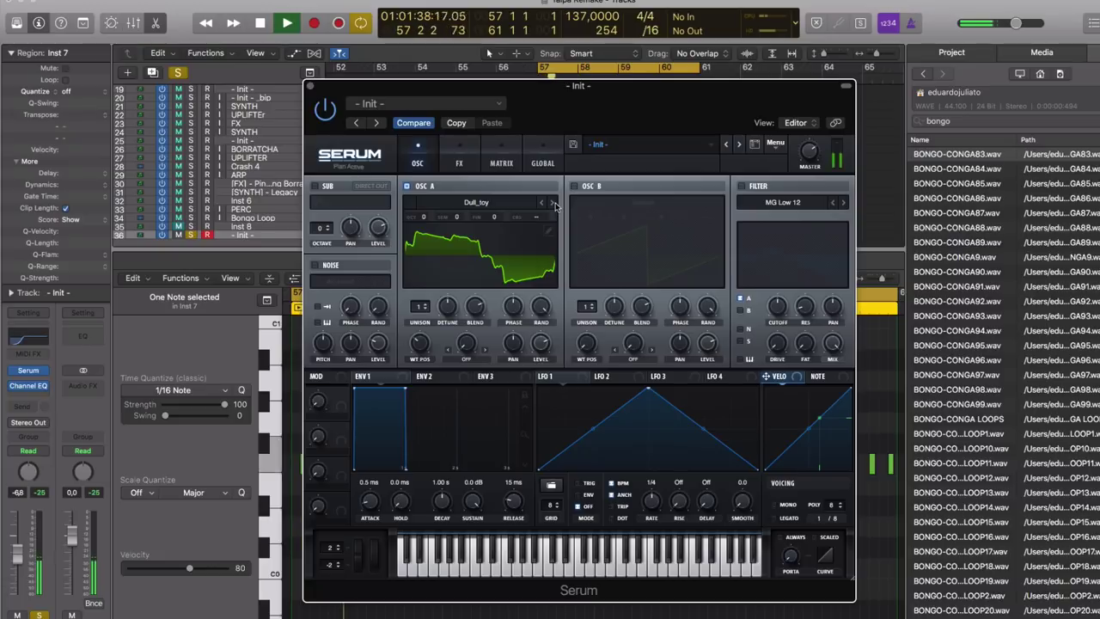
click(554, 204)
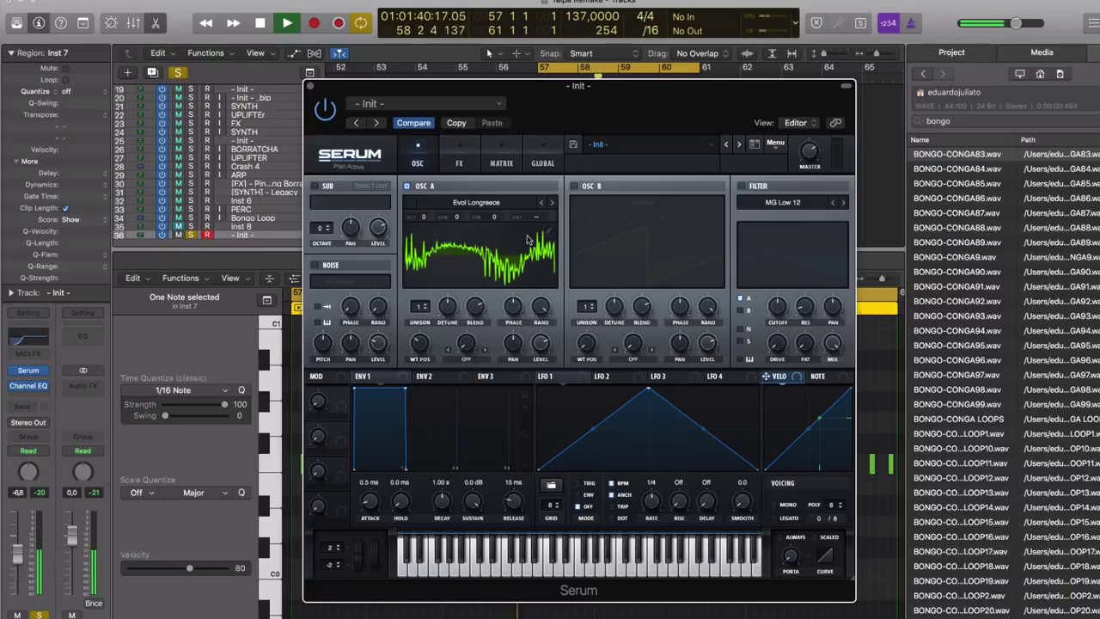
drag(427, 345, 427, 365)
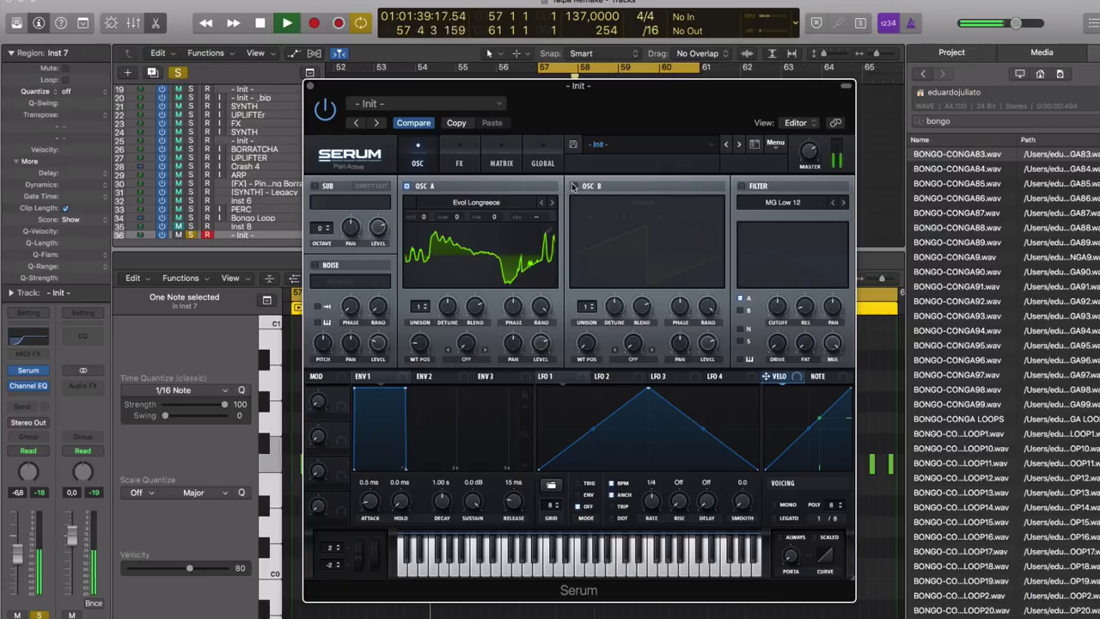
drag(420, 345, 421, 336)
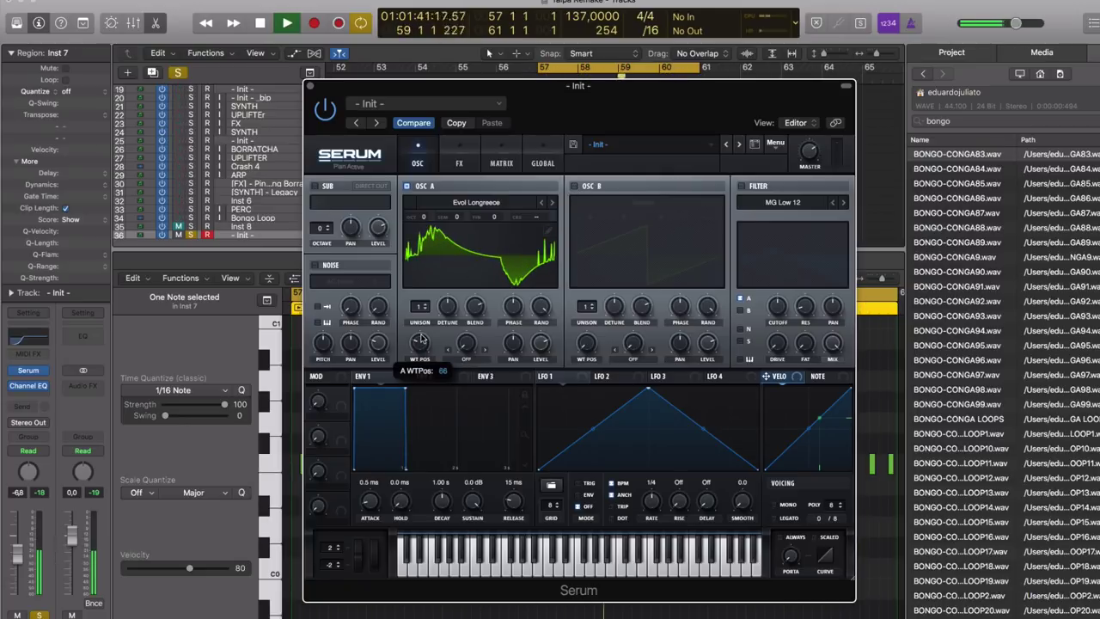
Step: Enable oscillator B and load the spectral wavetable Trilobyte 1 [SL] into it
click(573, 187)
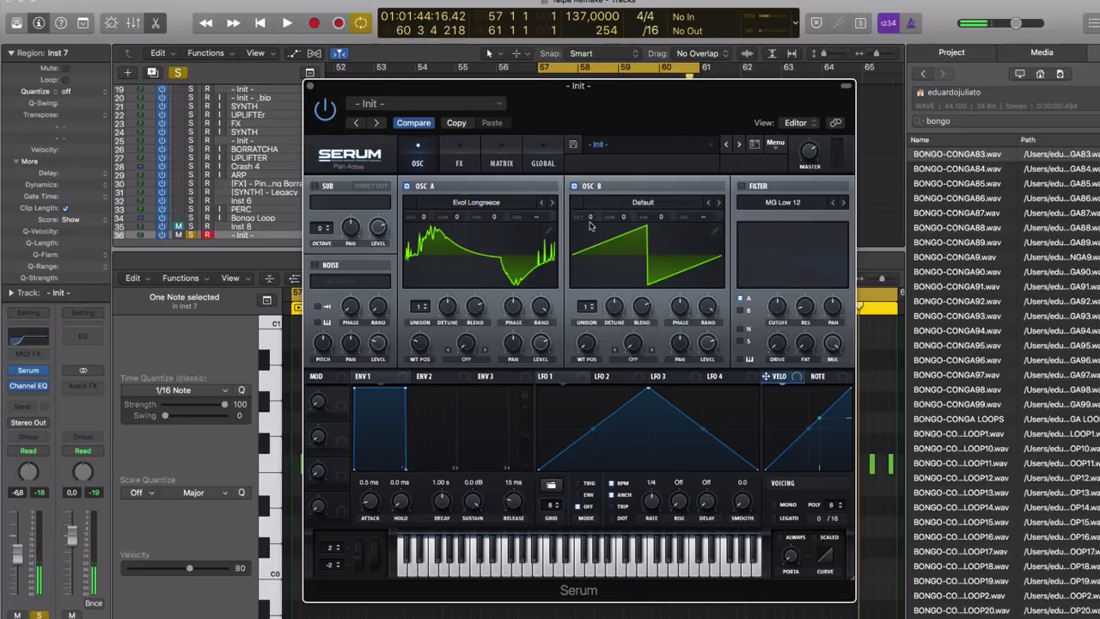
click(593, 209)
mouse_move(642, 241)
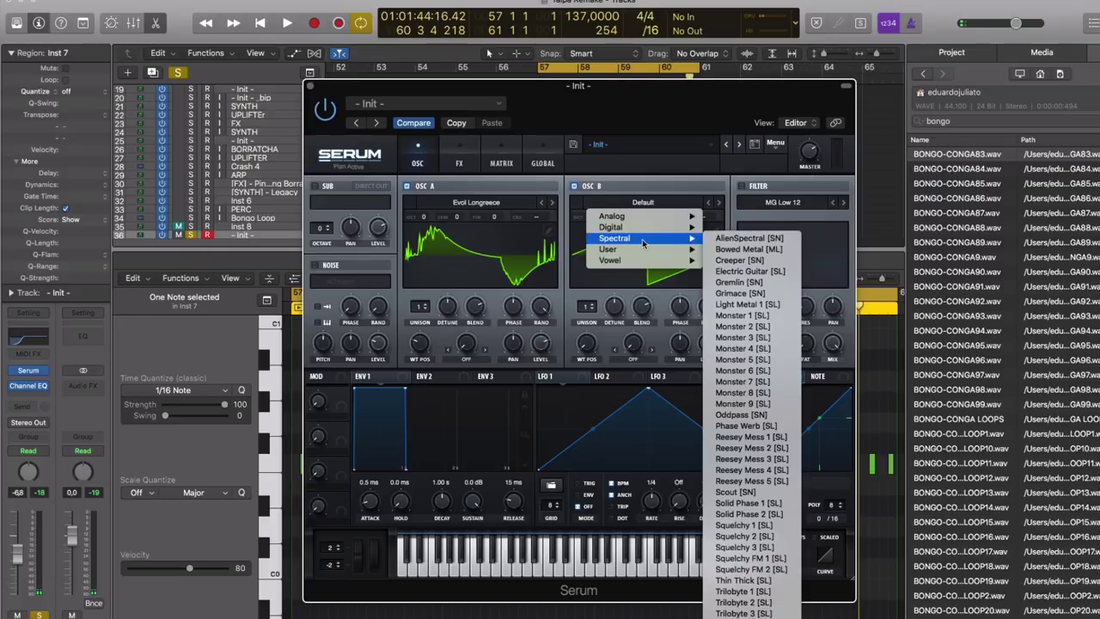
click(743, 591)
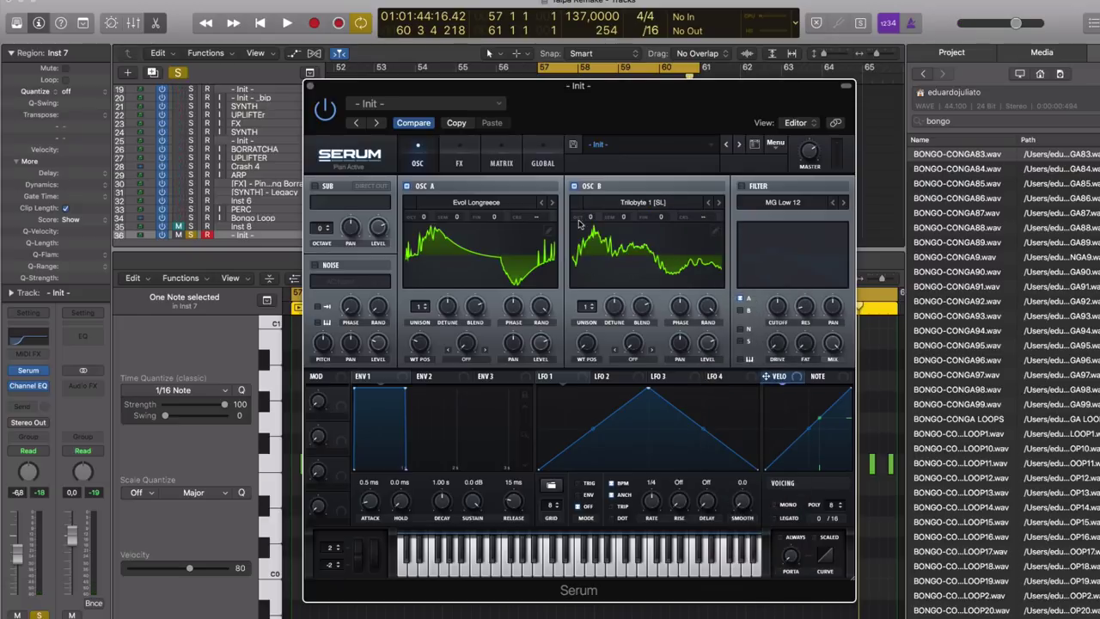
Step: Set oscillator B to octave +1 with 5 unison voices and adjust its wavetable position while auditioning
drag(586, 218, 587, 206)
key(space)
drag(587, 306, 580, 235)
key(space)
drag(586, 350, 586, 362)
key(space)
key(space)
key(space)
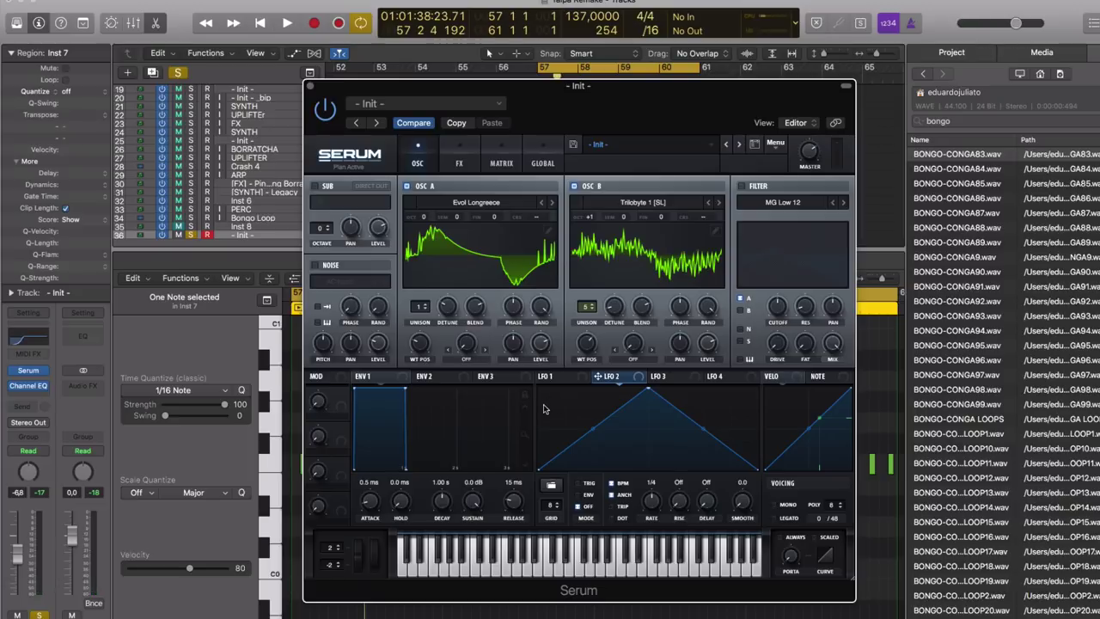
Step: Draw a stepped shape across LFO 2 and assign the LFO to oscillator A's wavetable position
mouse_move(543, 409)
mouse_down()
mouse_move(617, 438)
mouse_move(677, 437)
mouse_move(731, 455)
mouse_move(746, 422)
mouse_up()
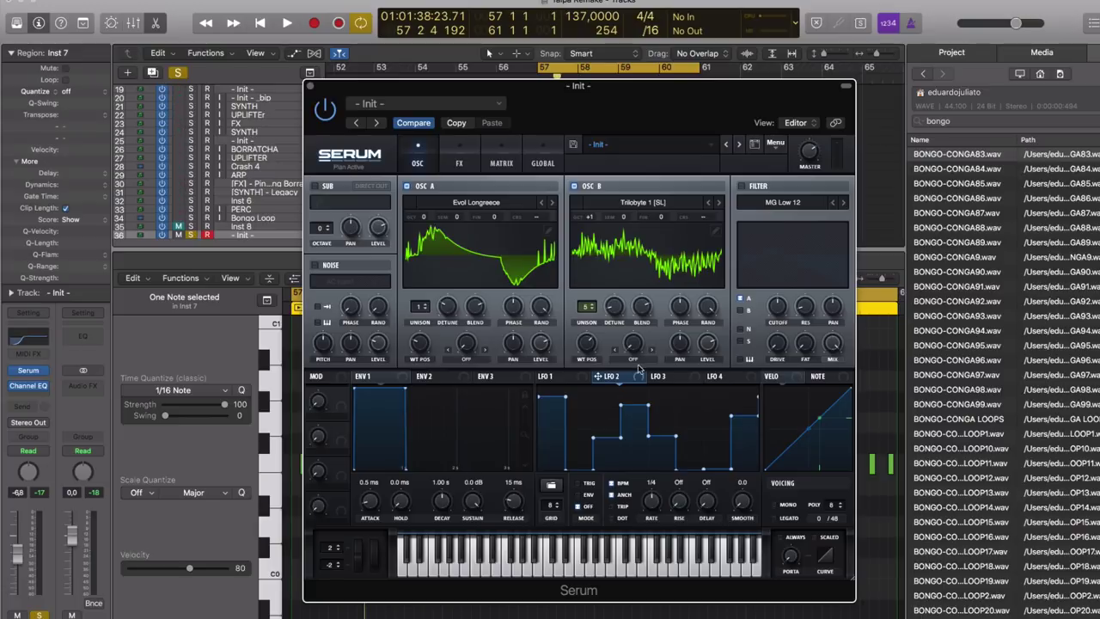
drag(489, 369, 418, 344)
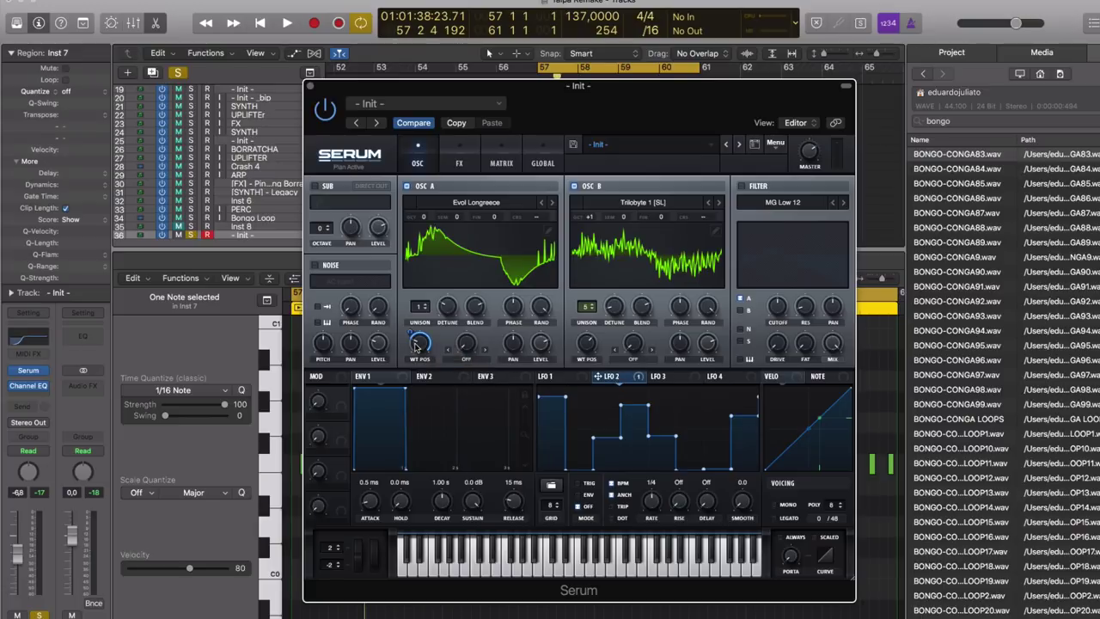
Step: Set the rate of LFO 2 to 1/2 while the loop plays
key(space)
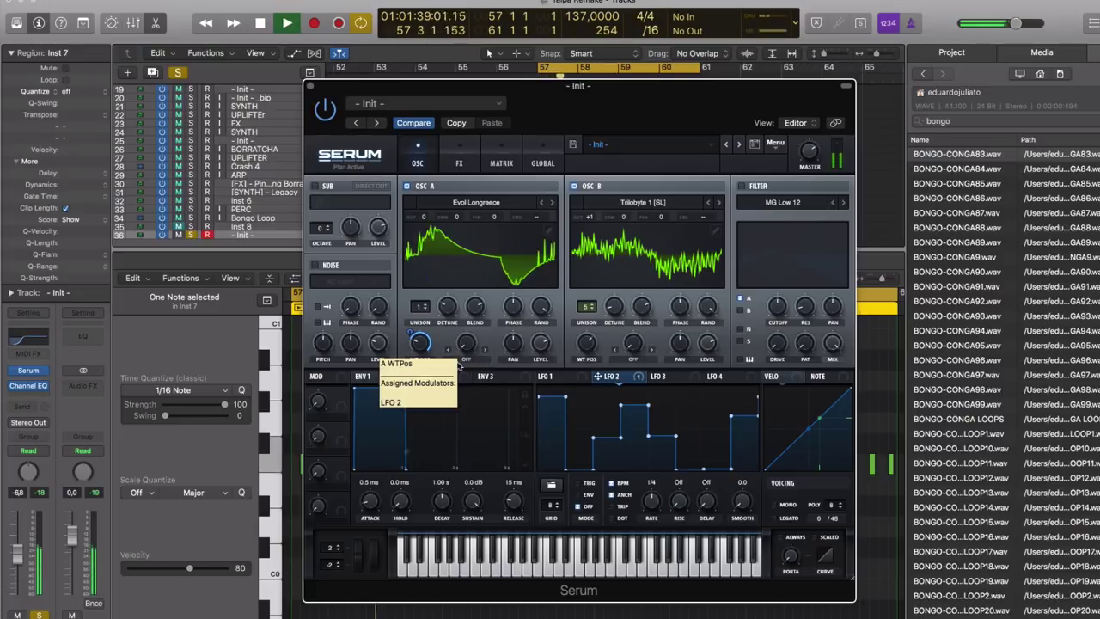
drag(650, 501, 651, 509)
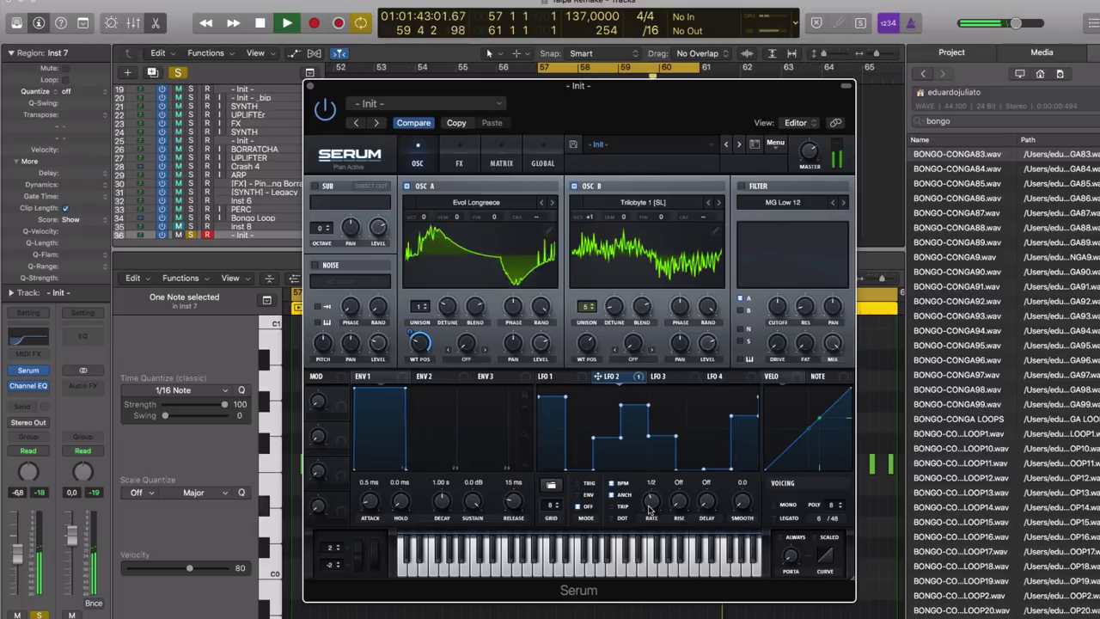
mouse_move(418, 365)
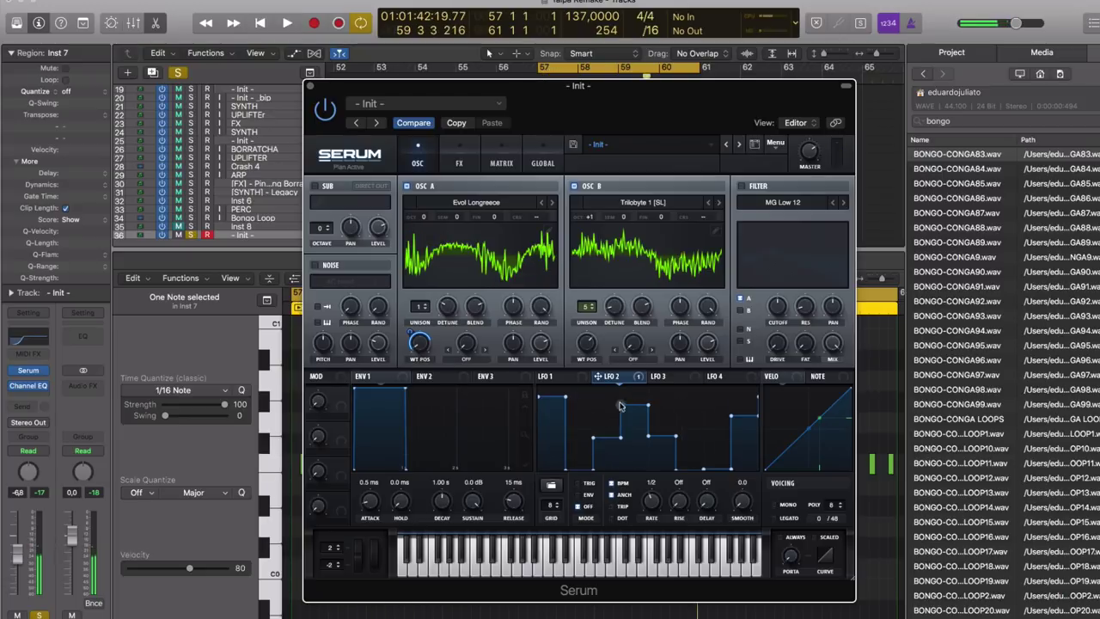
Step: Reshape LFO 2 with a higher middle peak and curved segments, and set its modulation of oscillator A's wavetable position to 31
mouse_move(621, 405)
mouse_down()
mouse_move(624, 441)
mouse_move(622, 389)
mouse_up()
drag(649, 406, 649, 411)
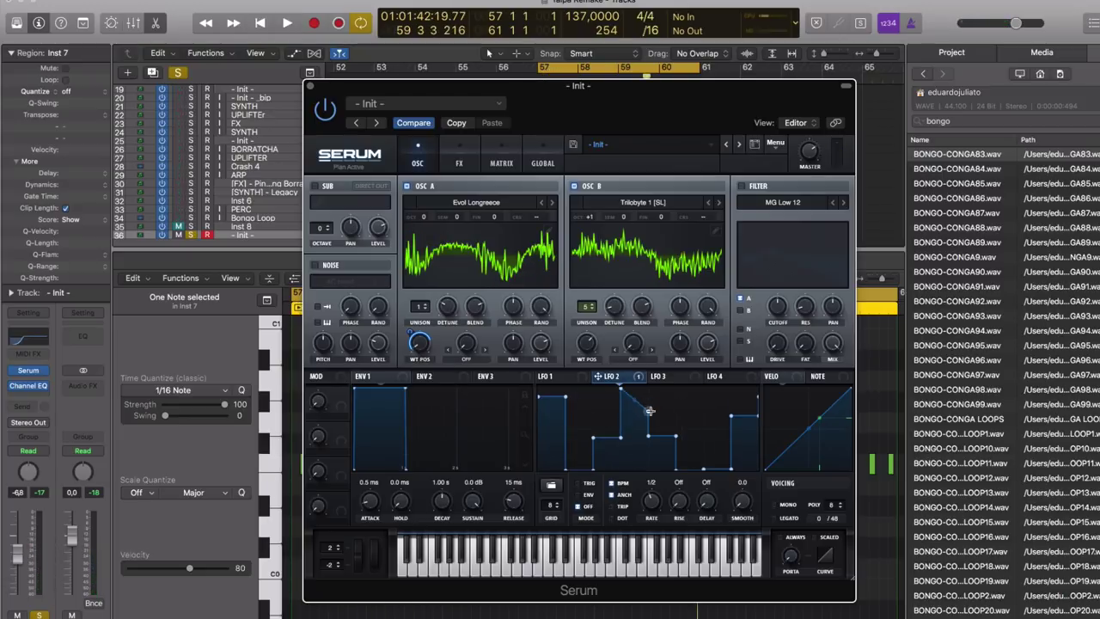
drag(731, 416, 707, 429)
drag(720, 449, 723, 440)
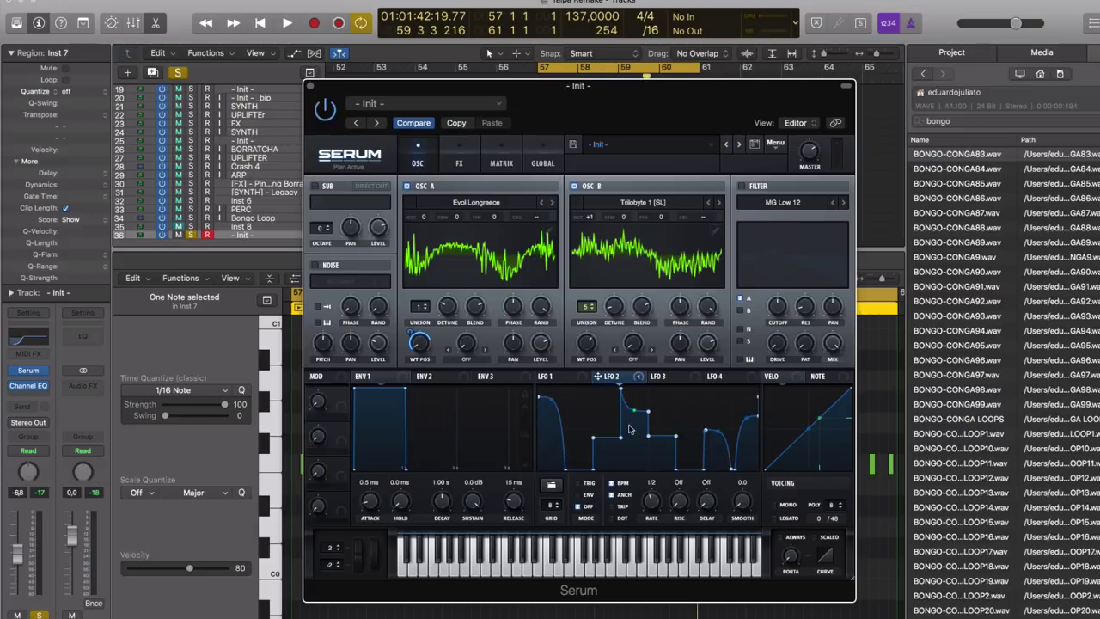
key(space)
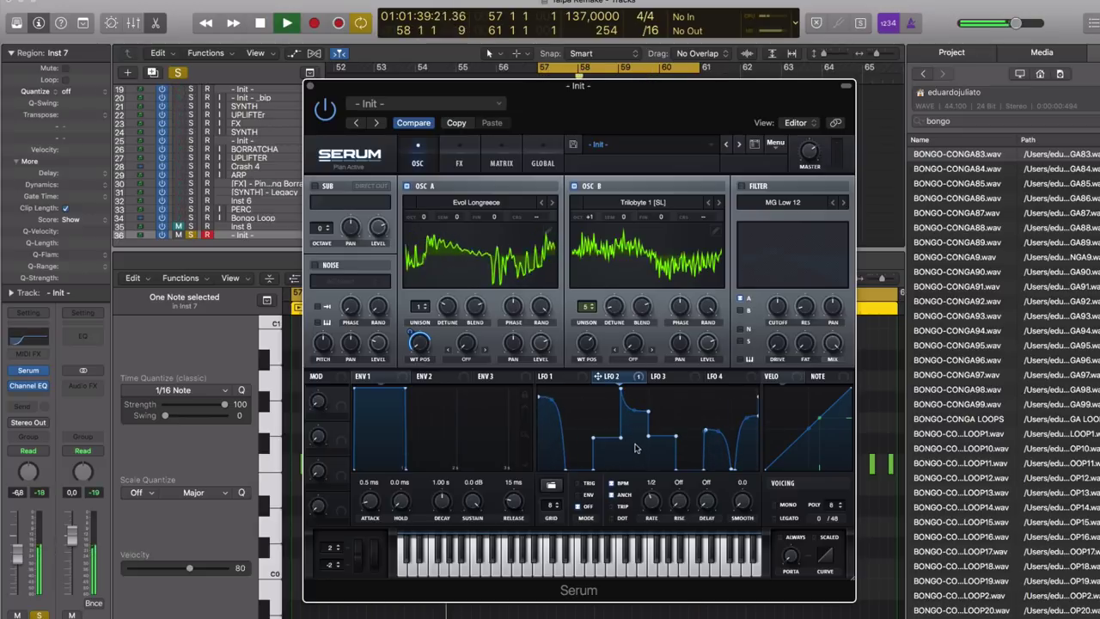
mouse_move(419, 344)
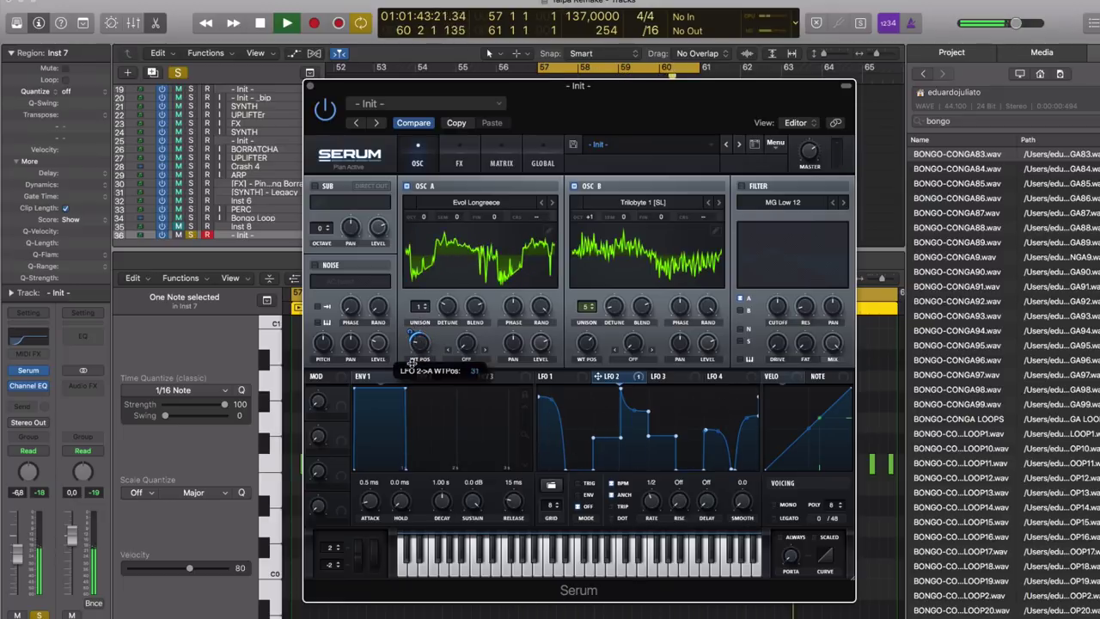
key(space)
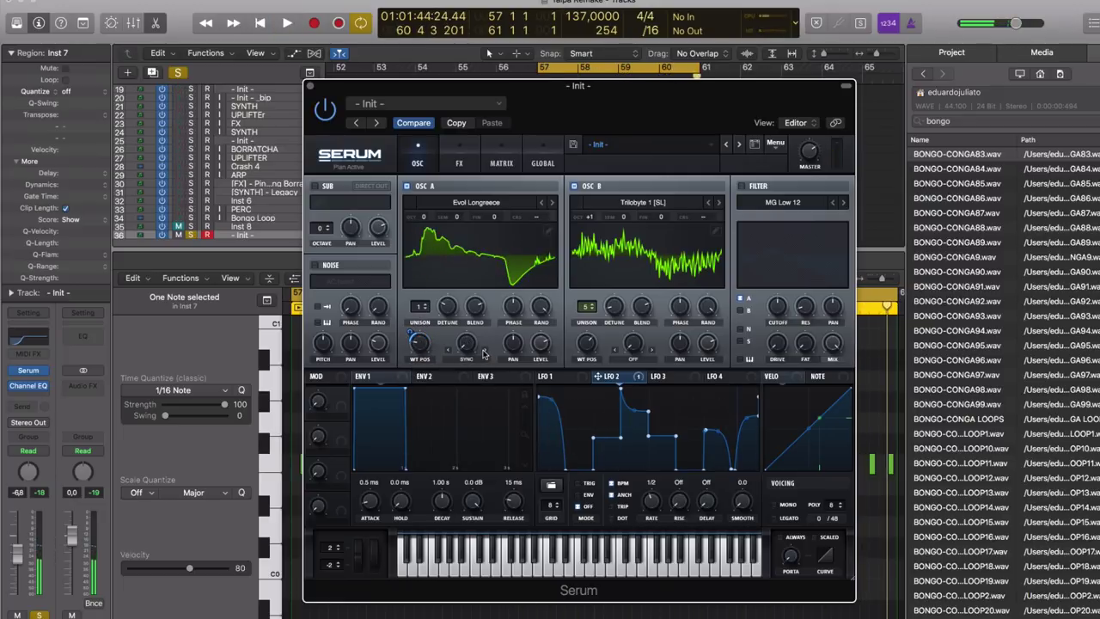
Step: Assign LFO 2 to oscillator A's Sync warp amount and reduce the modulation depth during playback
key(space)
drag(599, 375, 467, 346)
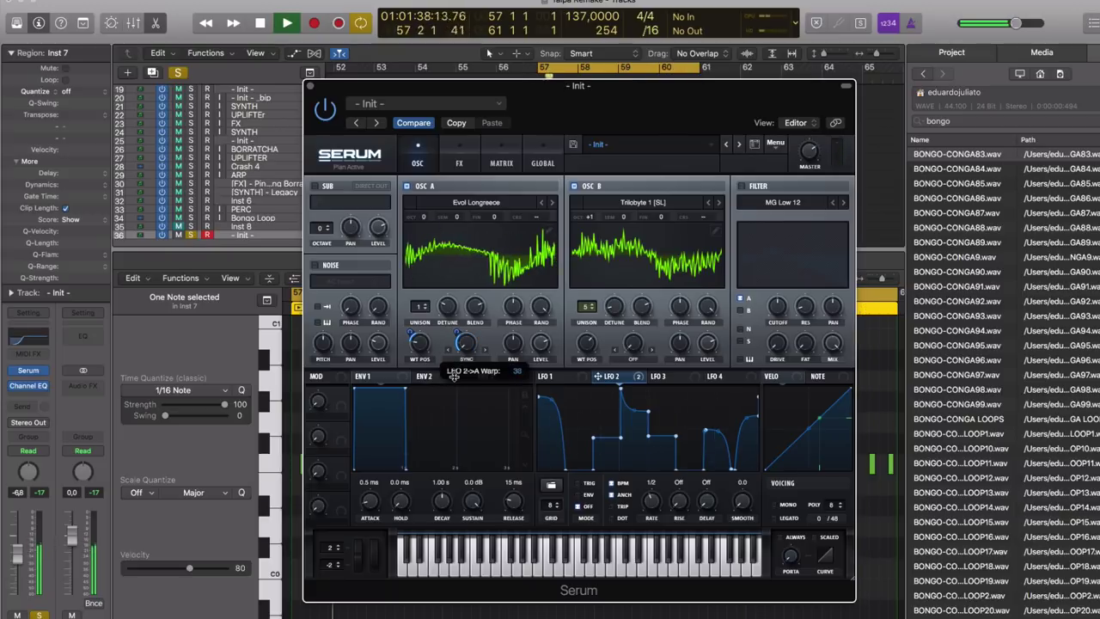
drag(454, 378, 456, 388)
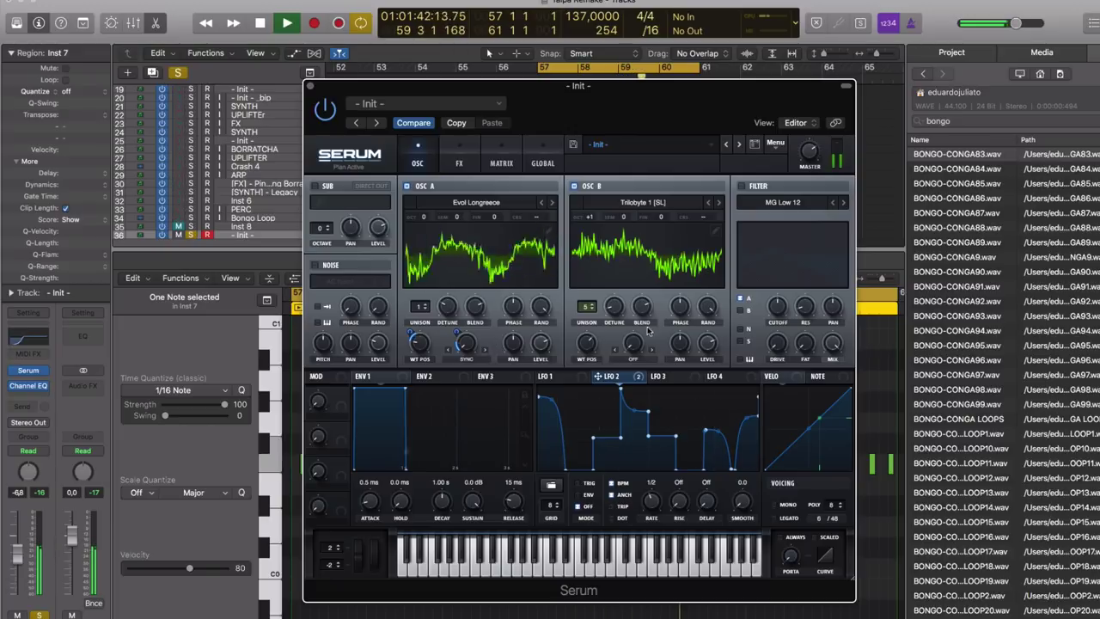
Step: Adjust oscillator B's wavetable position with LFO 2 modulating it, and audition the loop
mouse_move(587, 344)
mouse_down()
mouse_move(591, 405)
mouse_move(585, 344)
mouse_up()
key(space)
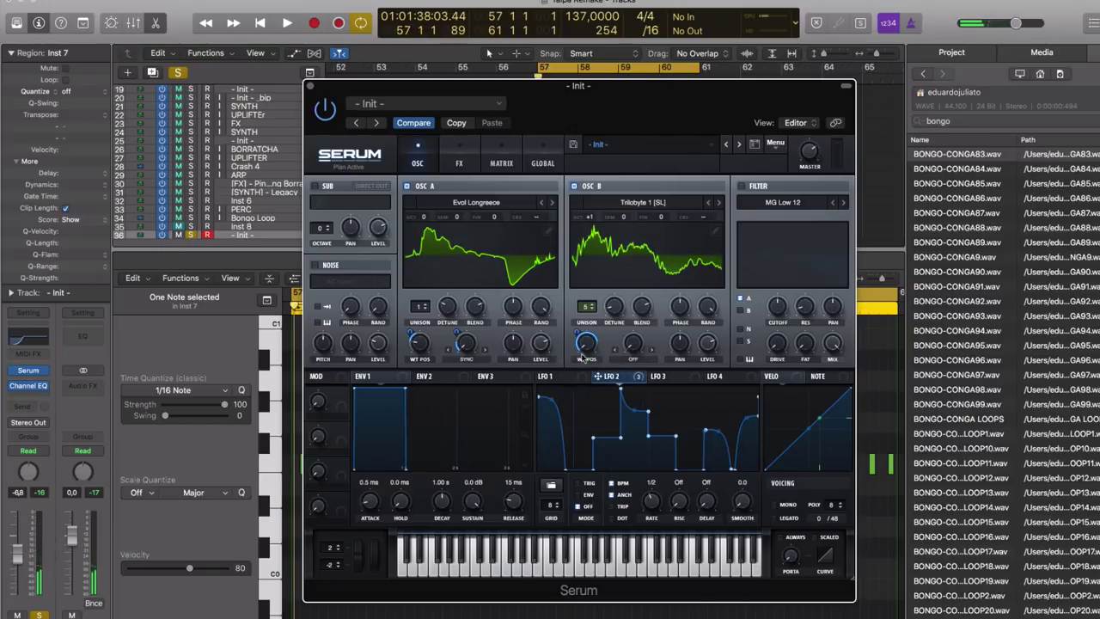
key(space)
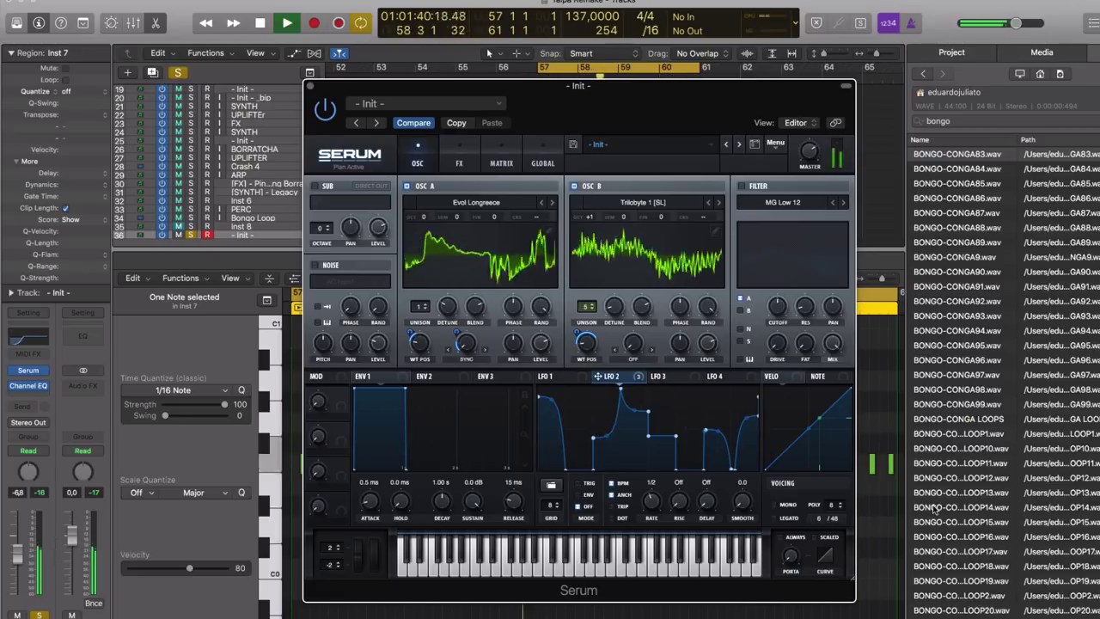
Step: Lower the middle peak and the starting point of the LFO 2 shape while listening to the loop
drag(625, 393, 621, 444)
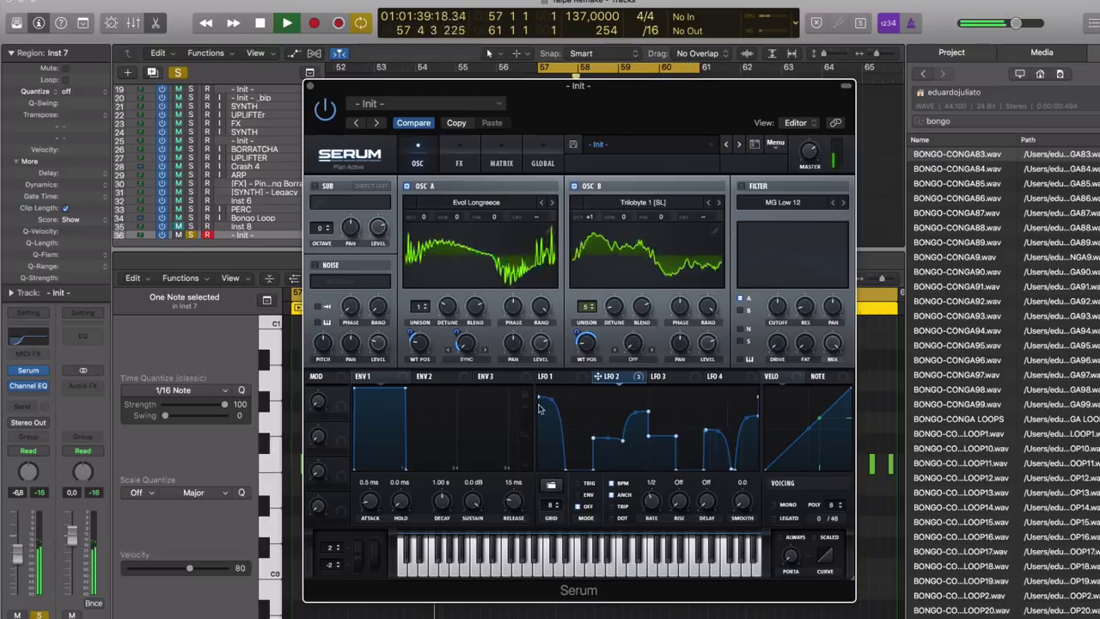
drag(539, 397, 540, 428)
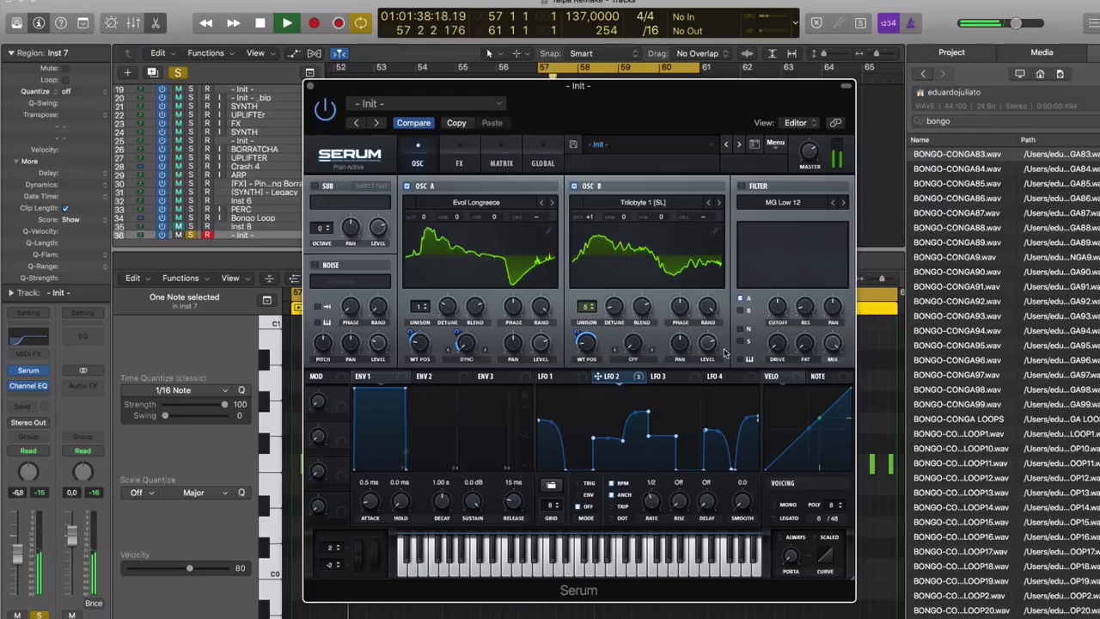
key(space)
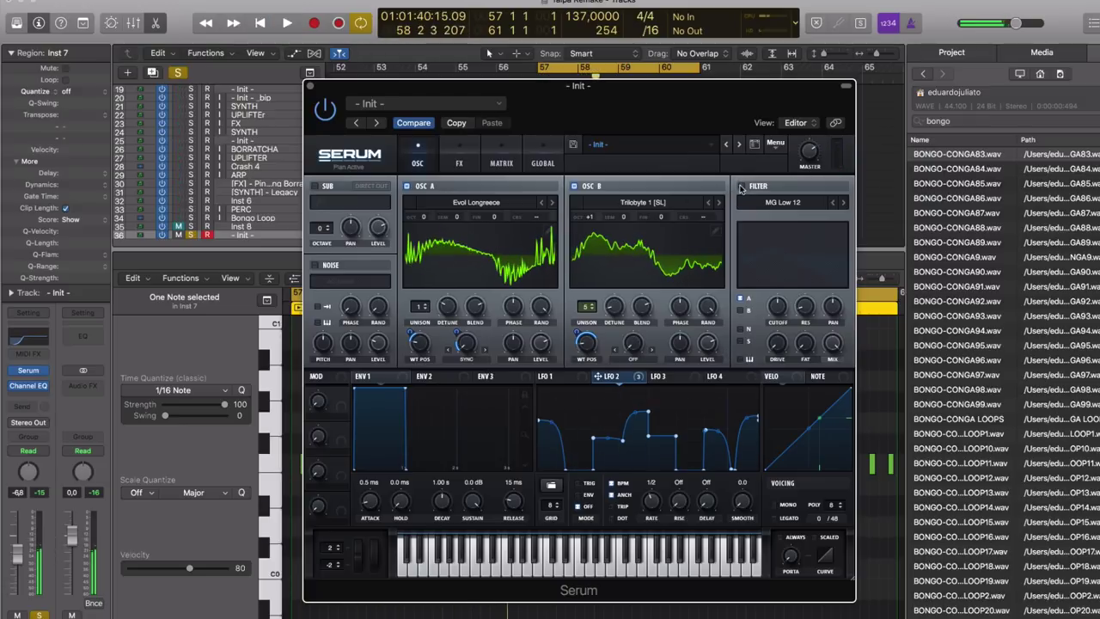
Step: Enable the filter, set its type to Band 12, and assign LFO 2 to the cutoff
click(742, 187)
click(797, 204)
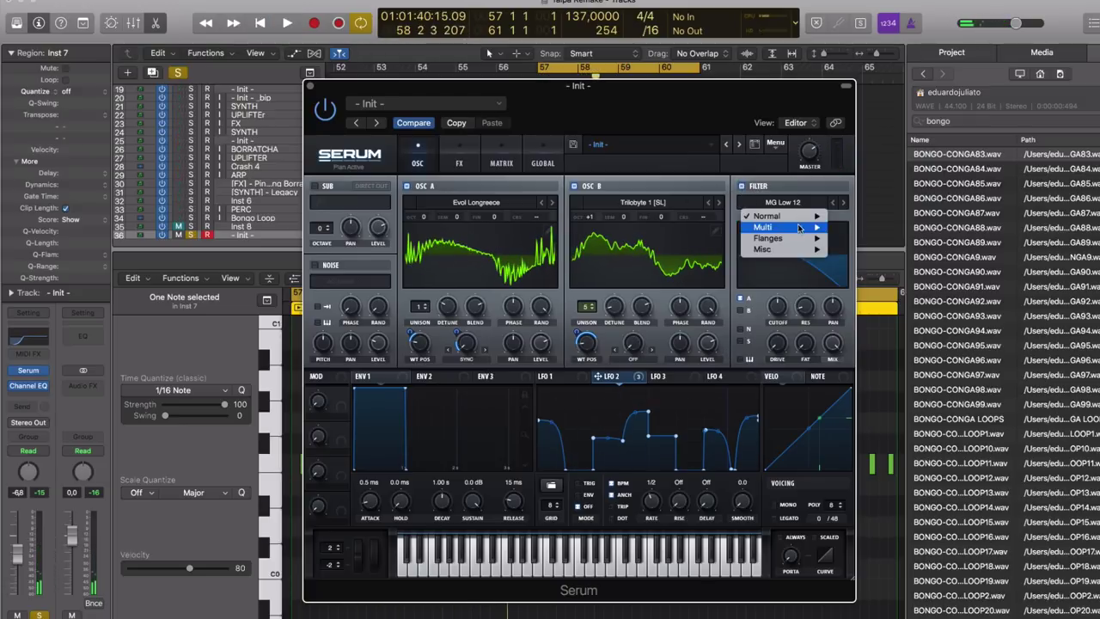
mouse_move(799, 216)
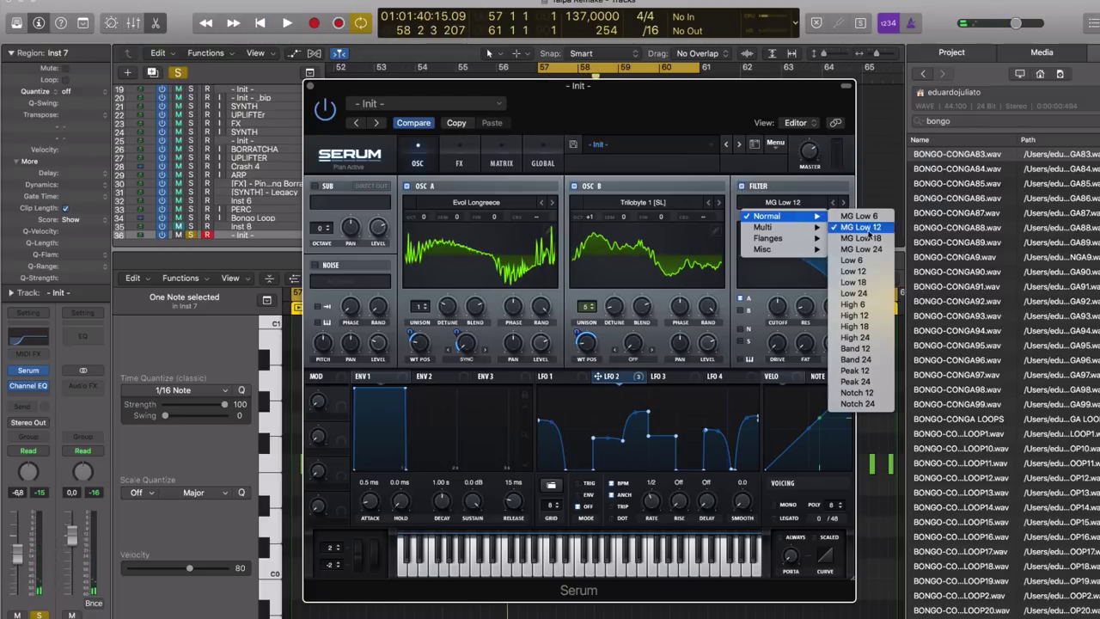
click(856, 348)
mouse_move(773, 313)
mouse_down()
mouse_move(772, 341)
mouse_move(772, 314)
mouse_up()
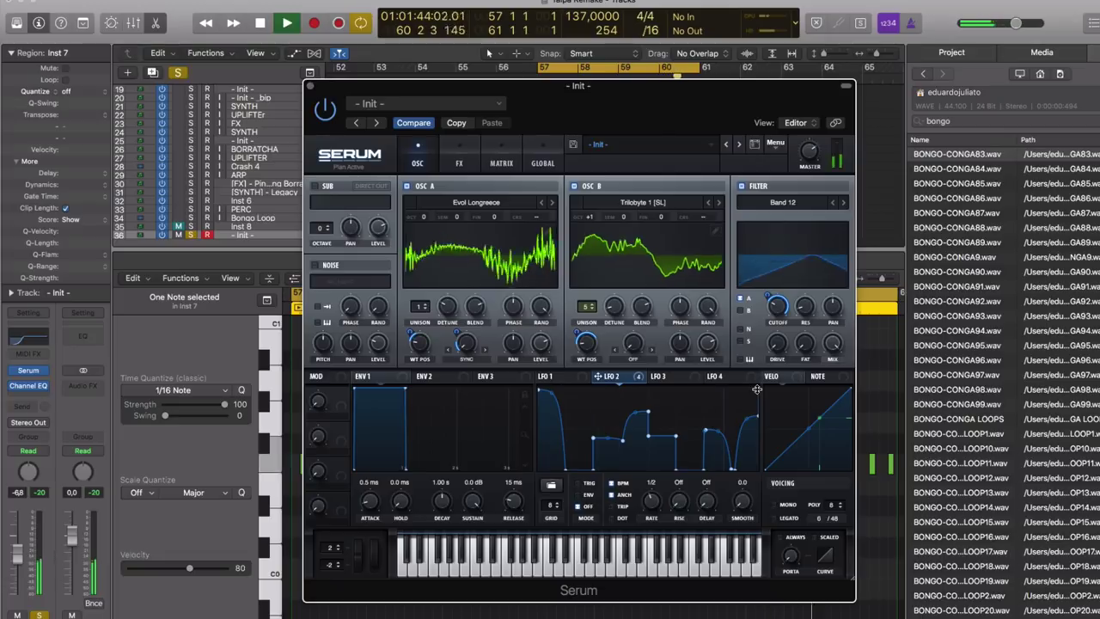
Step: Raise the middle peak, the level after it and the last peak of the LFO 2 shape during playback
mouse_move(646, 413)
mouse_down()
mouse_move(651, 389)
mouse_move(651, 398)
mouse_up()
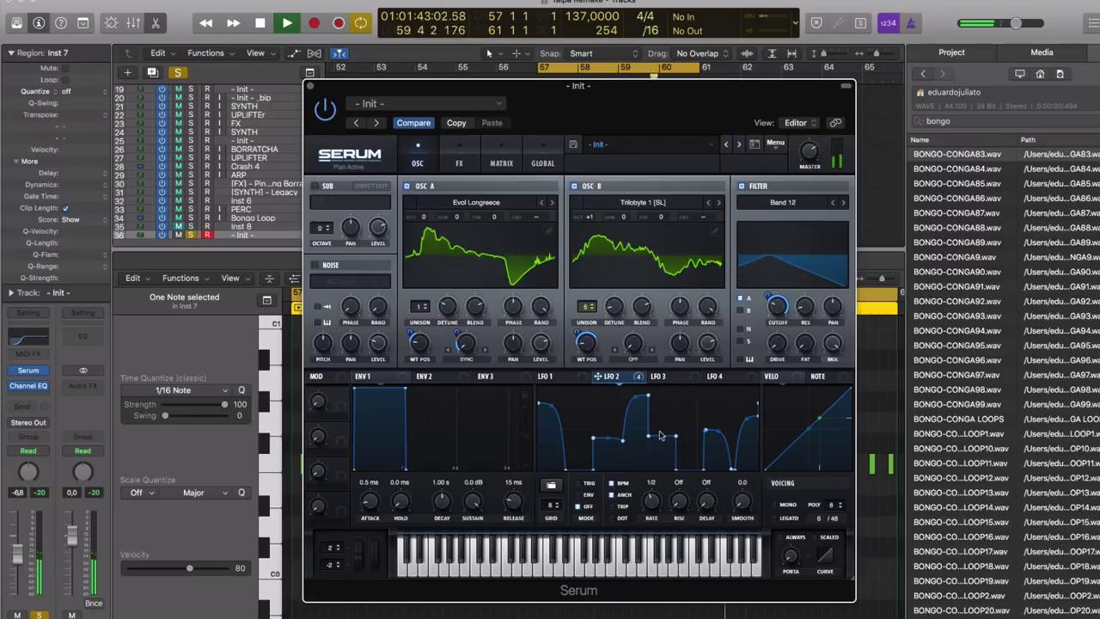
drag(660, 439, 672, 410)
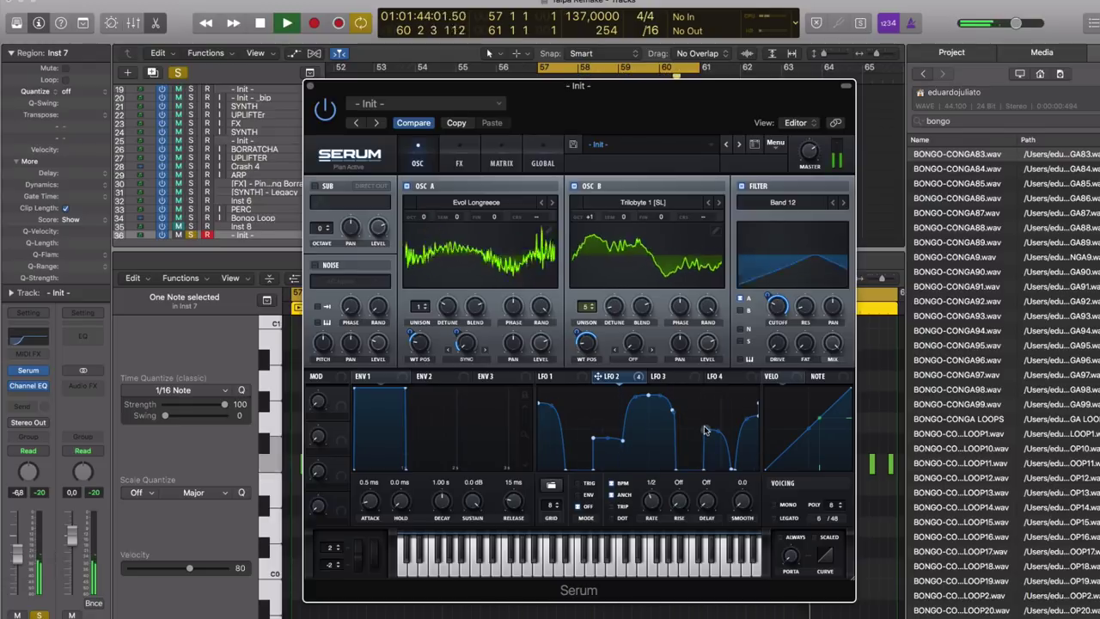
drag(705, 431, 705, 397)
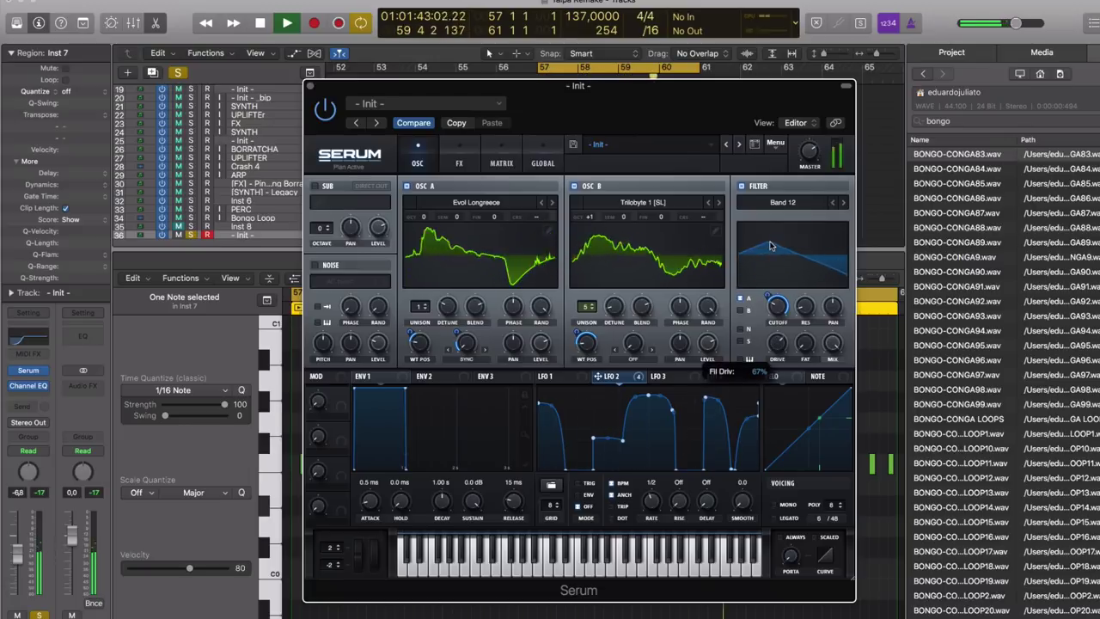
Step: Raise the filter drive to about 67% and the resonance to about 96%, and audition the loop
drag(770, 246, 771, 243)
key(space)
drag(805, 307, 819, 211)
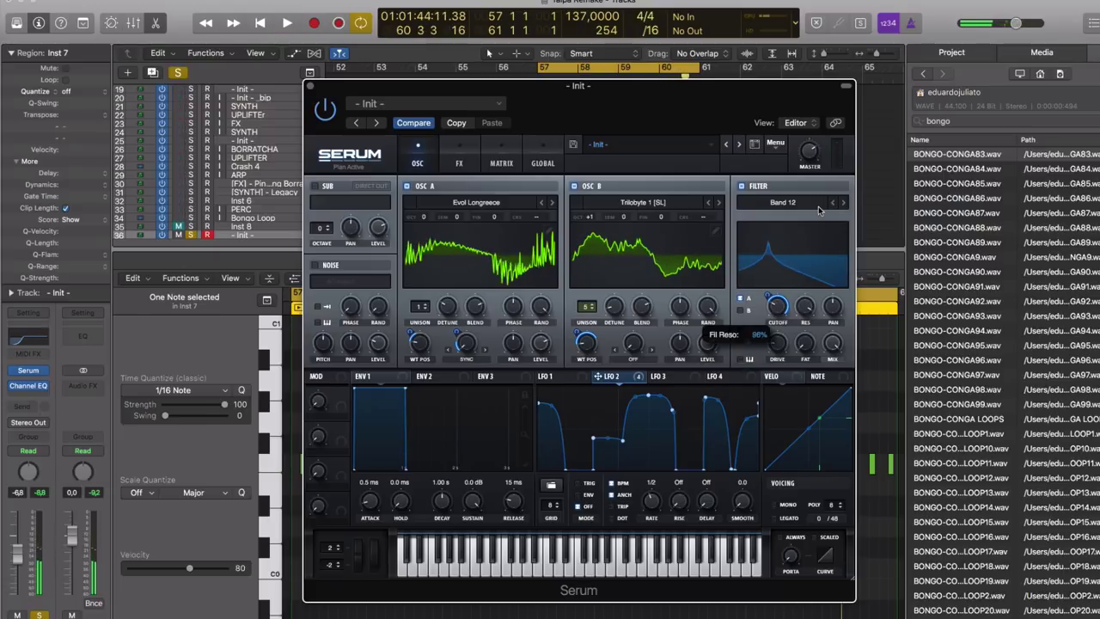
key(space)
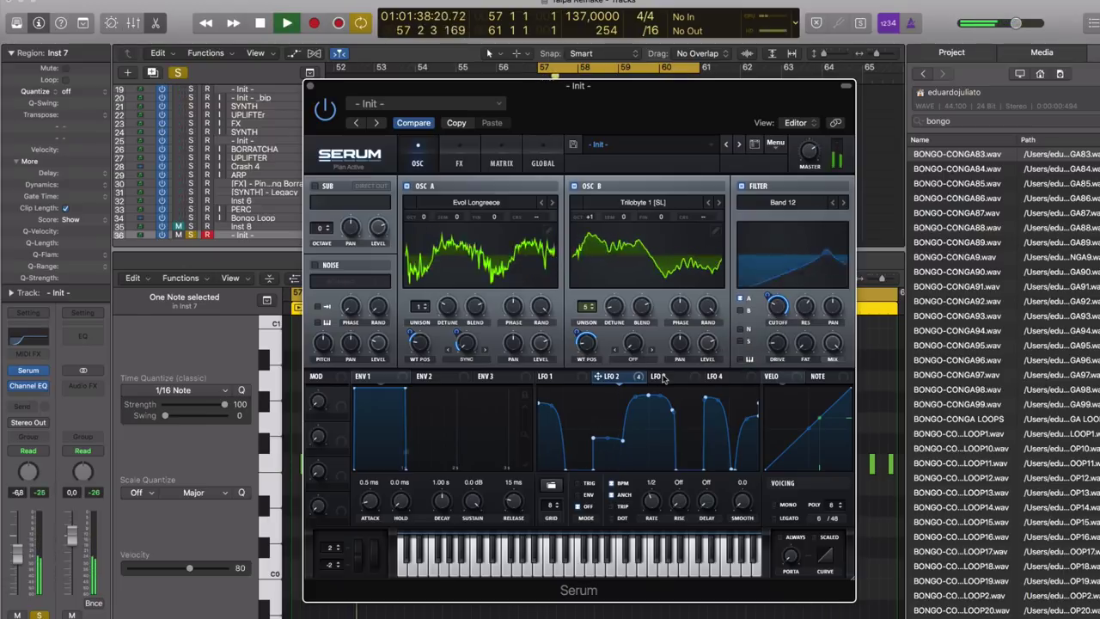
Step: Assign LFO 3 to the filter resonance with a modulation depth of about 41
click(664, 379)
key(space)
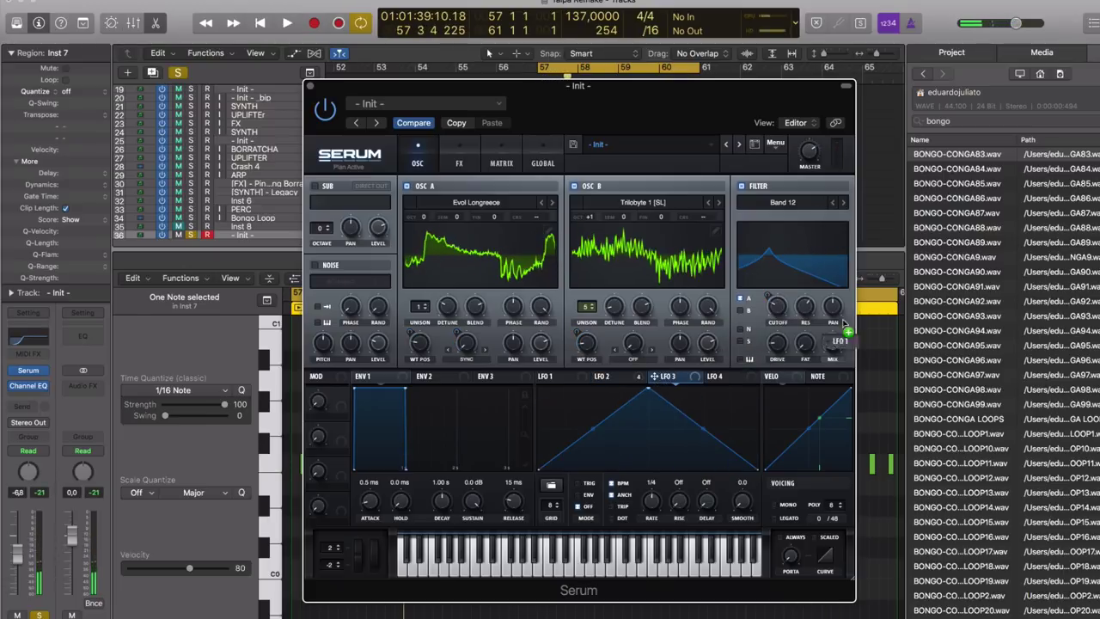
drag(808, 301, 806, 307)
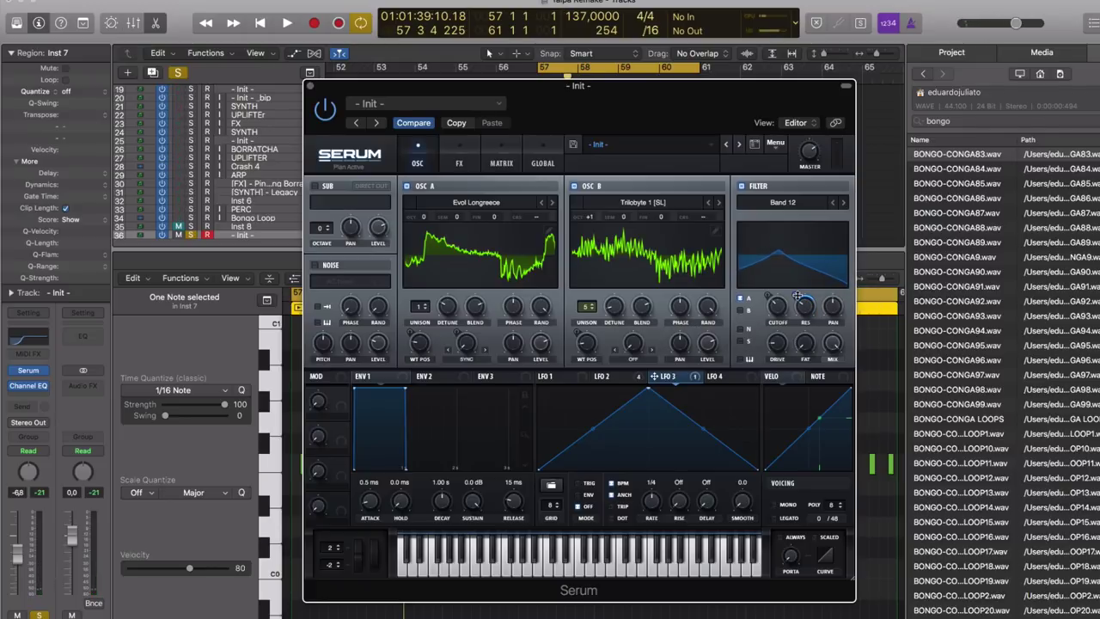
key(space)
mouse_move(792, 308)
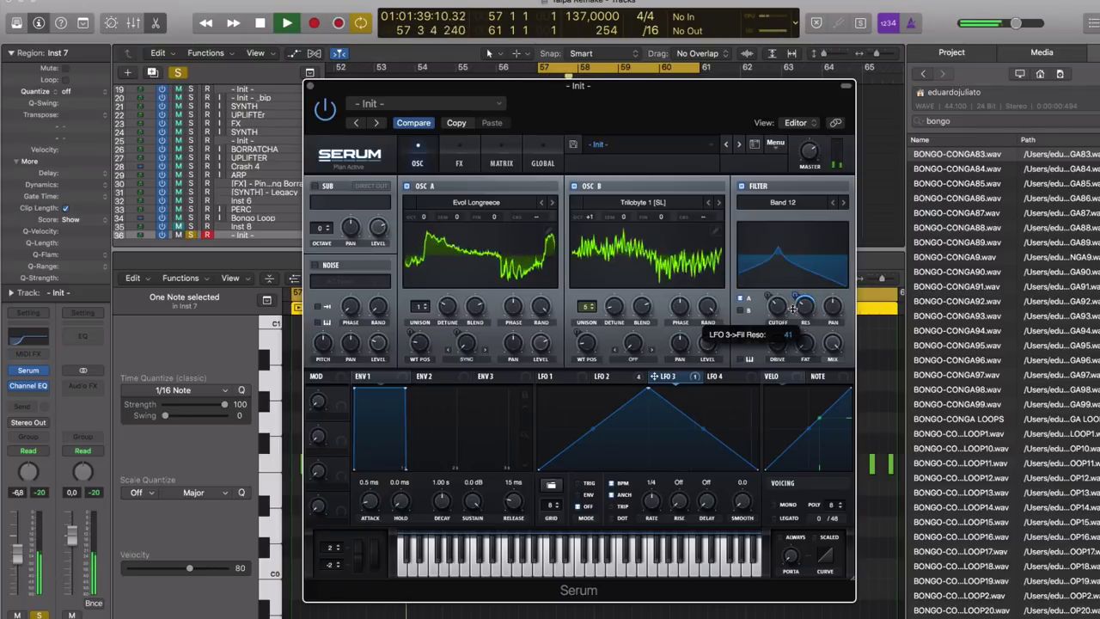
Step: Set the LFO 3 rate to one bar, route oscillator B through the filter, and replay the loop
drag(651, 514, 660, 524)
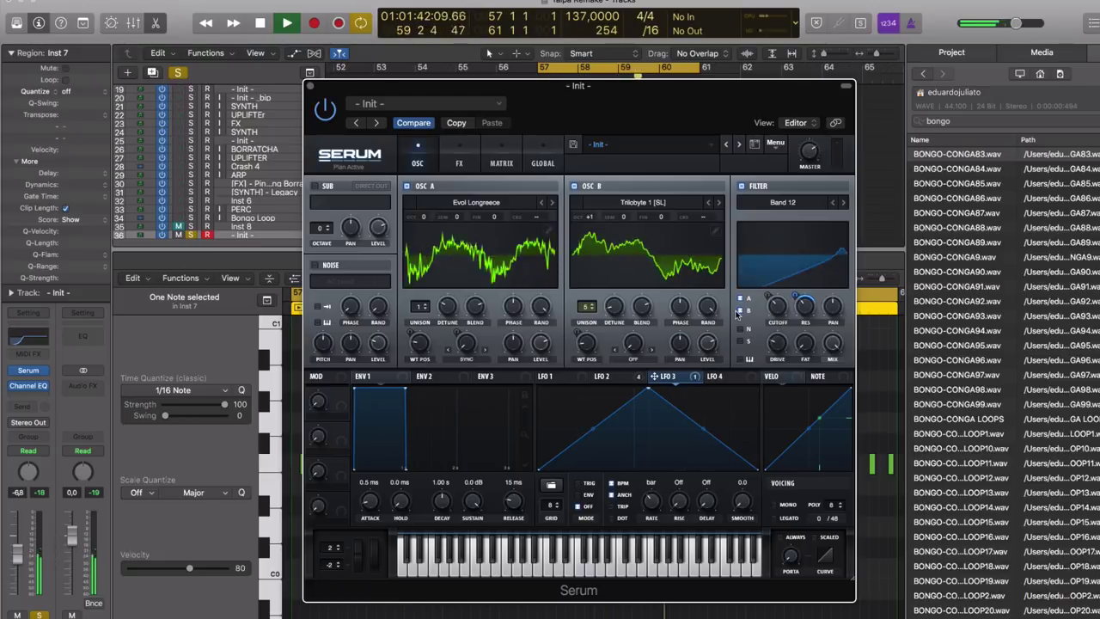
key(space)
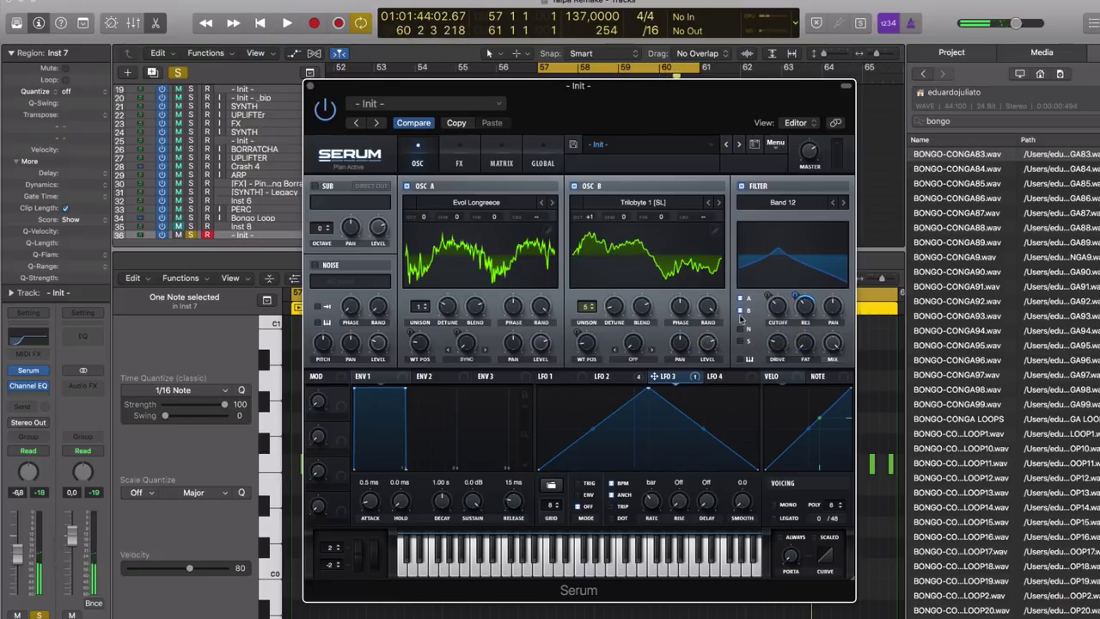
key(space)
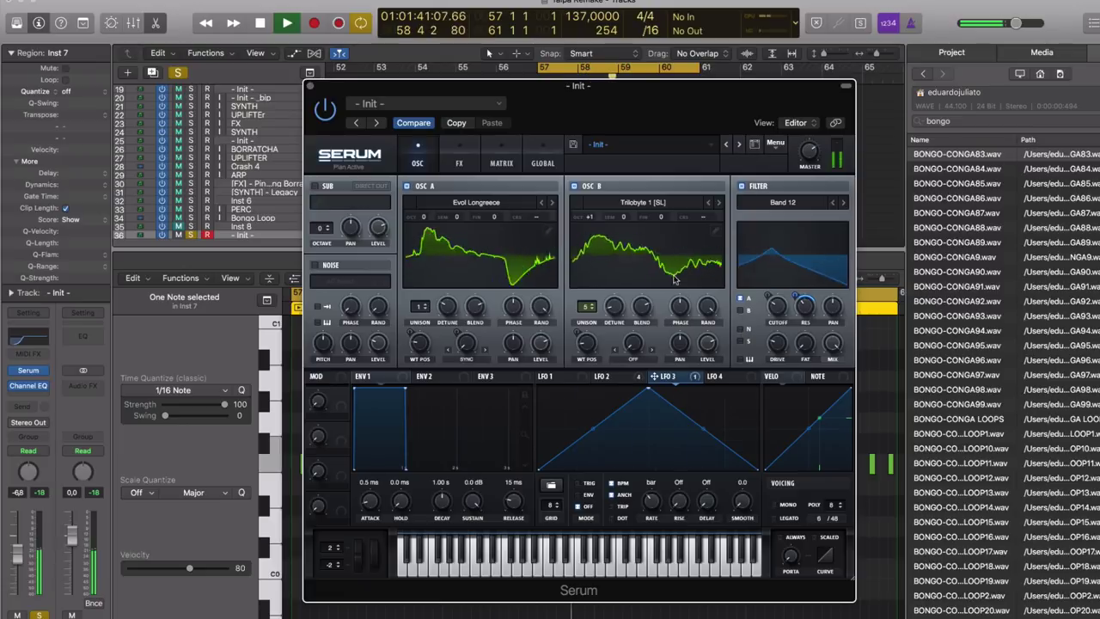
Step: Enable the Hyper/Dimension and Delay effects, and place Delay directly after Hyper/Dimension in the effects chain
click(459, 163)
click(318, 188)
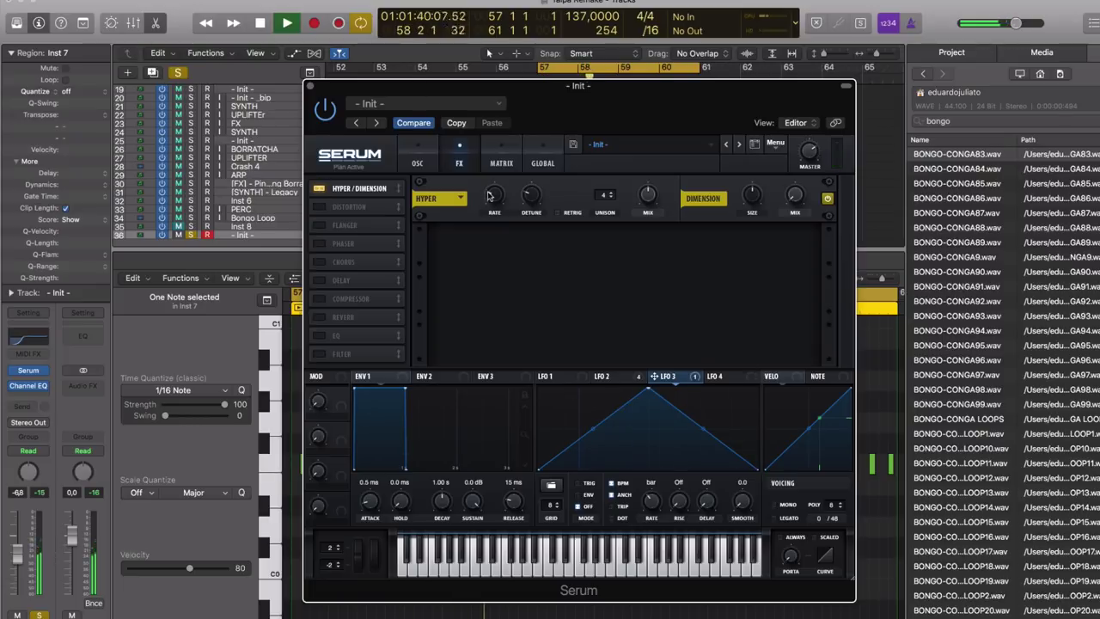
click(319, 281)
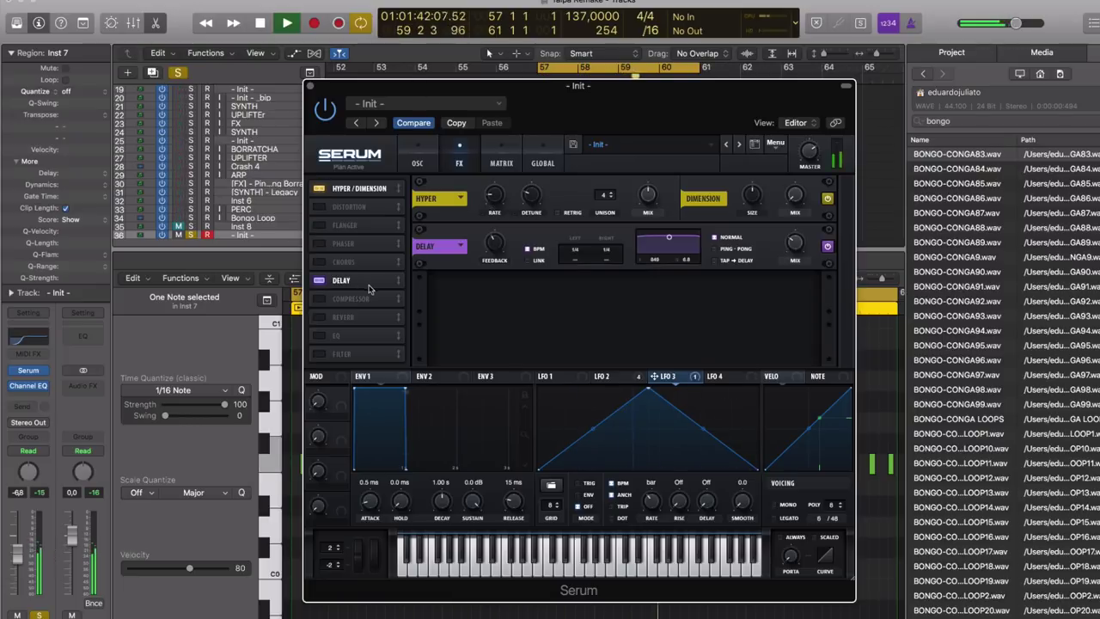
drag(370, 283, 368, 210)
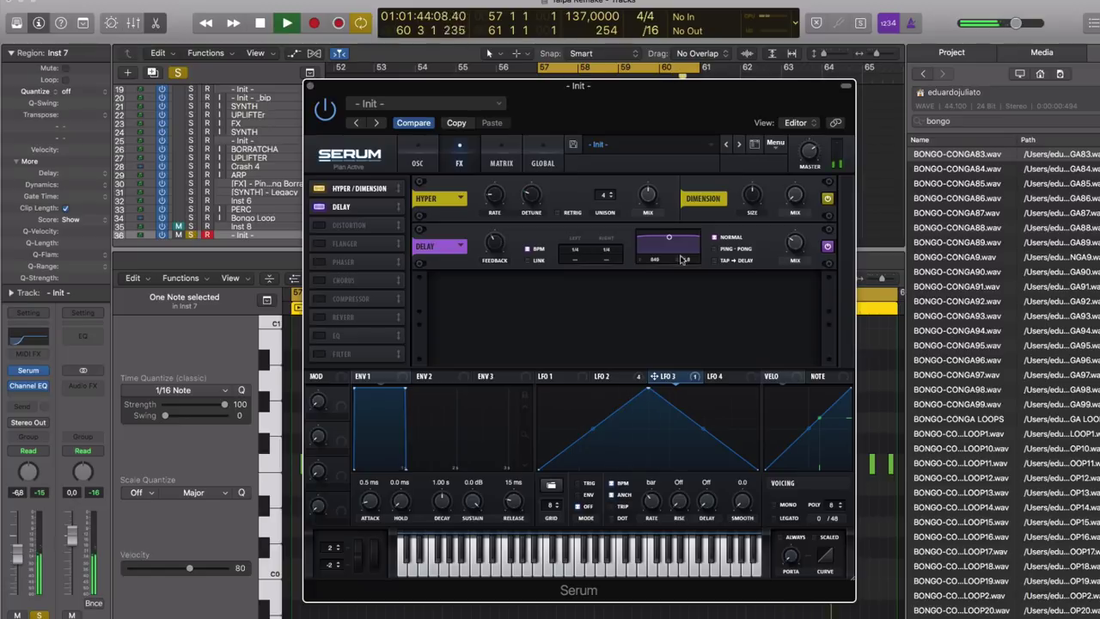
Step: Set the delay times to 1/16 left and 1/8 right, with ping-pong mode and a 44% wet mix
click(618, 115)
drag(615, 253, 625, 319)
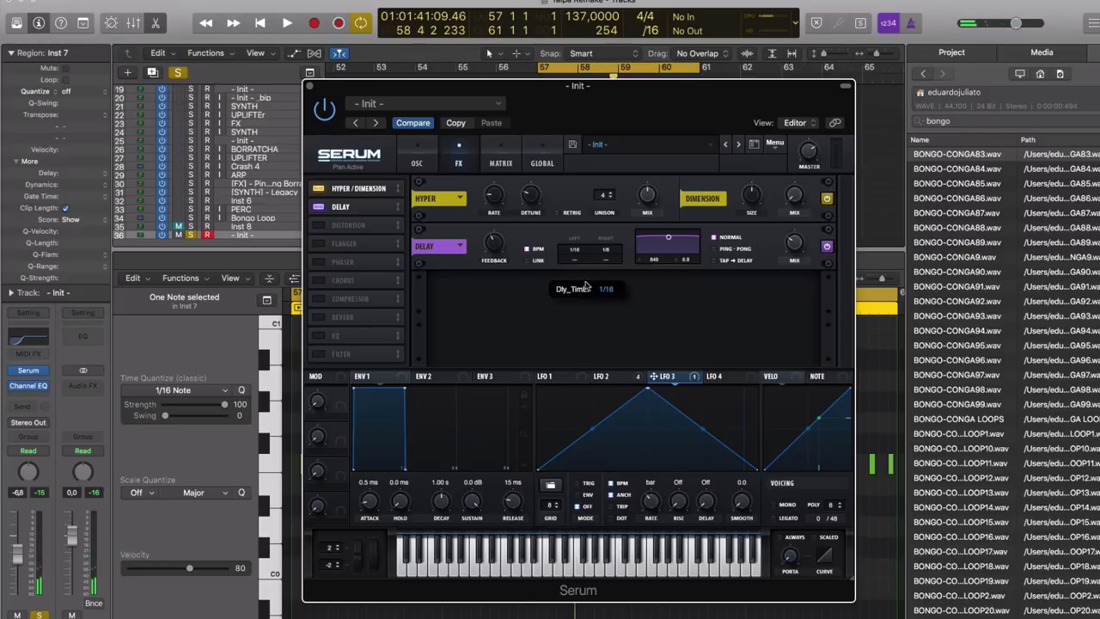
key(space)
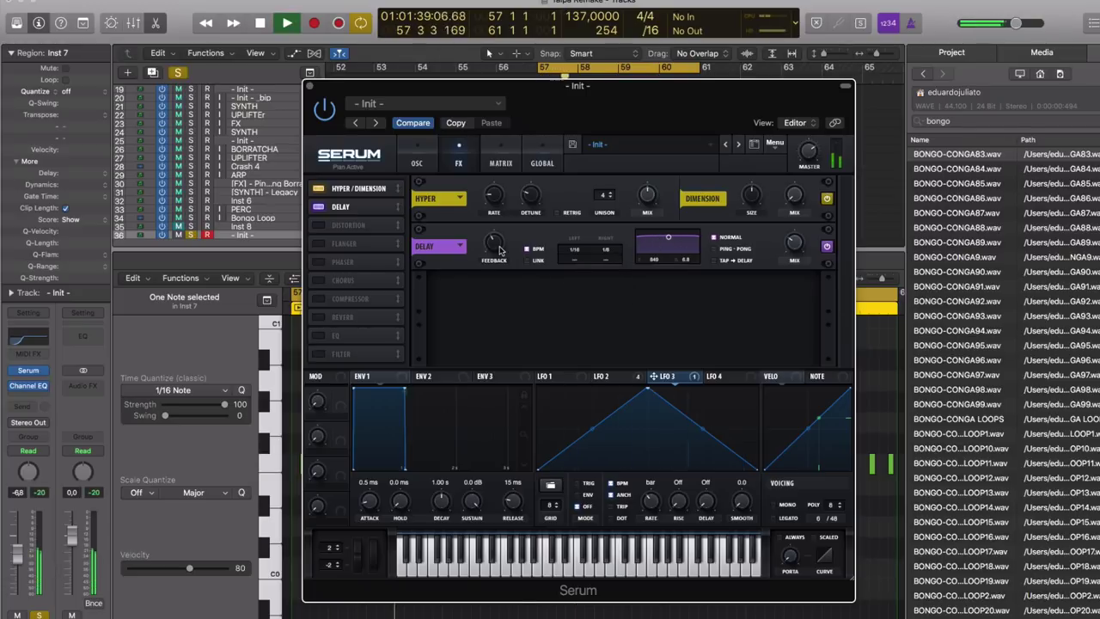
click(729, 249)
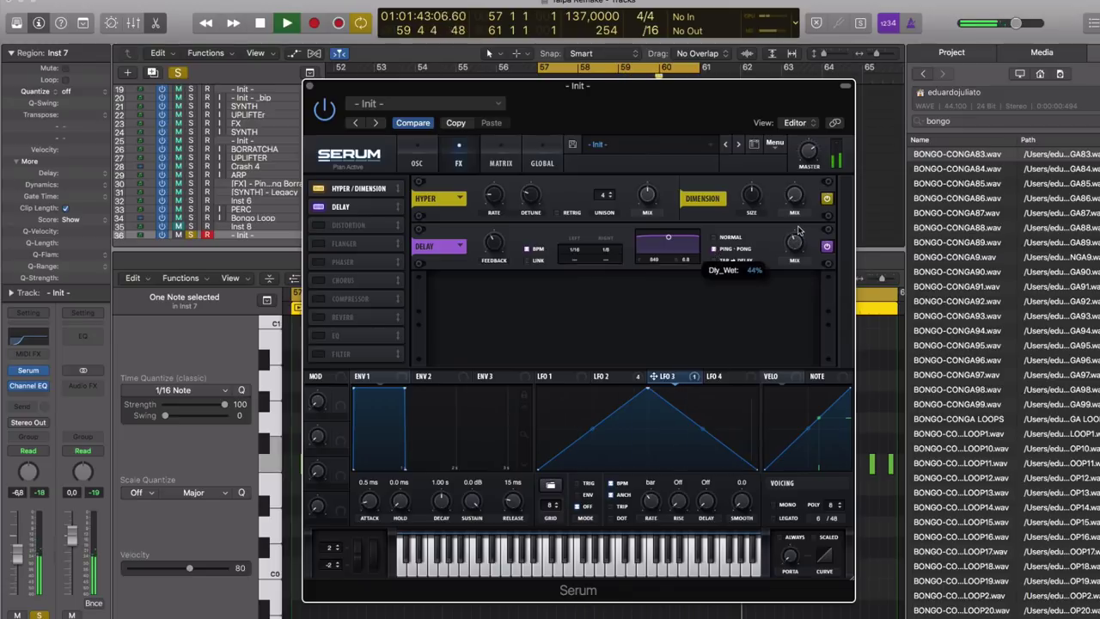
Step: Move the delay's filter frequency up to about 14539 Hz and adjust the feedback to around 53%
drag(667, 238, 696, 251)
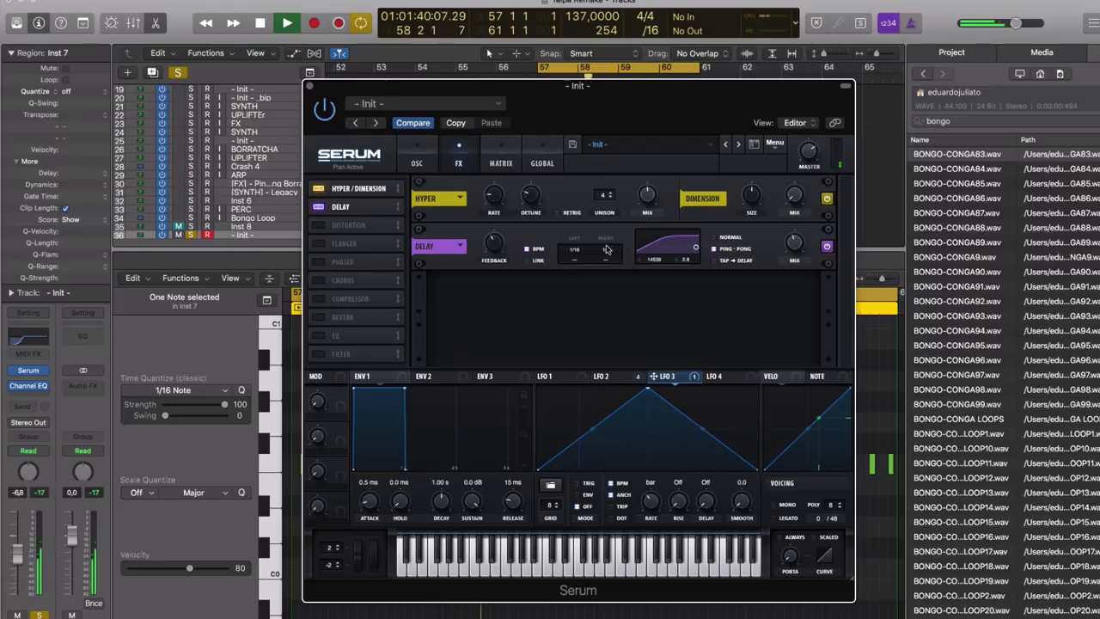
mouse_move(498, 244)
mouse_down()
mouse_move(513, 198)
mouse_move(511, 241)
mouse_up()
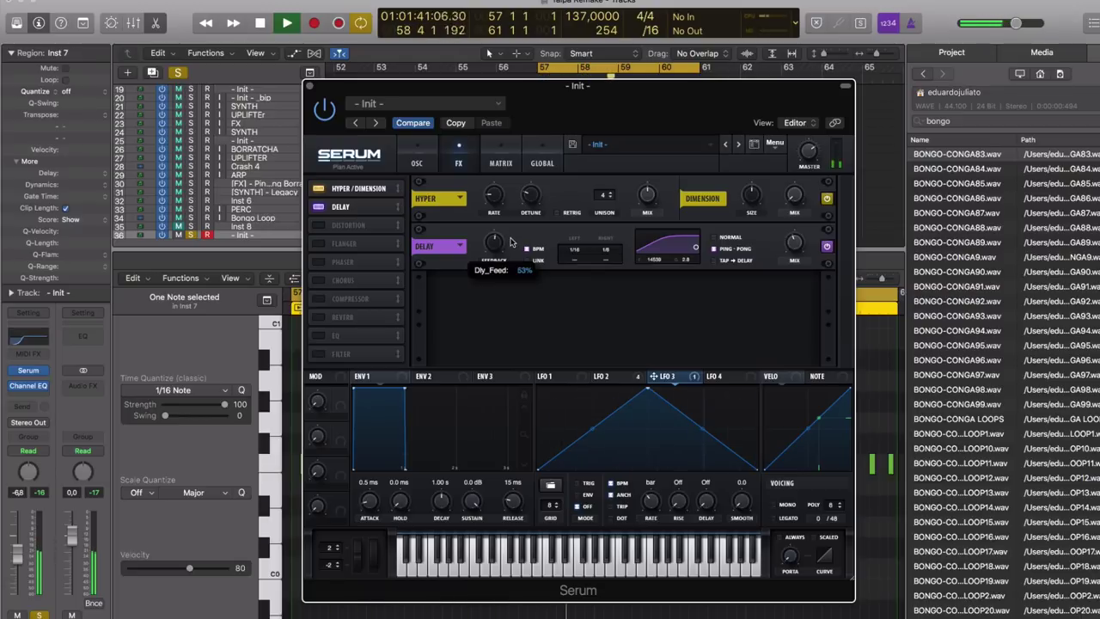
drag(510, 248, 511, 250)
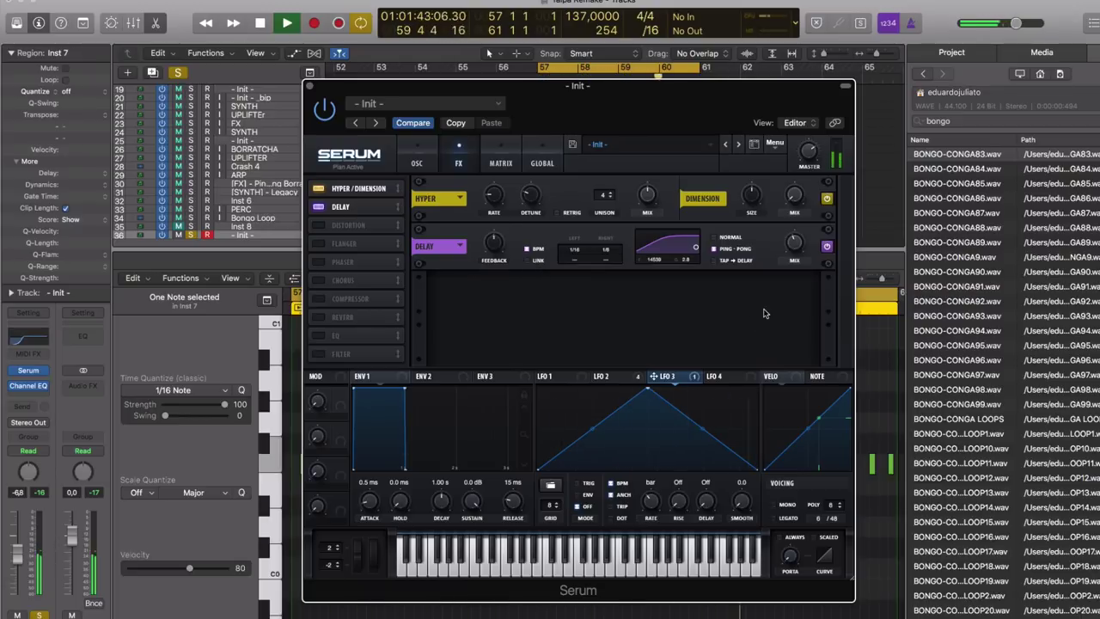
Step: Enable Distortion in Diode 2 mode, adjust its drive, and move its filter frequency to about 2837 Hz
click(335, 225)
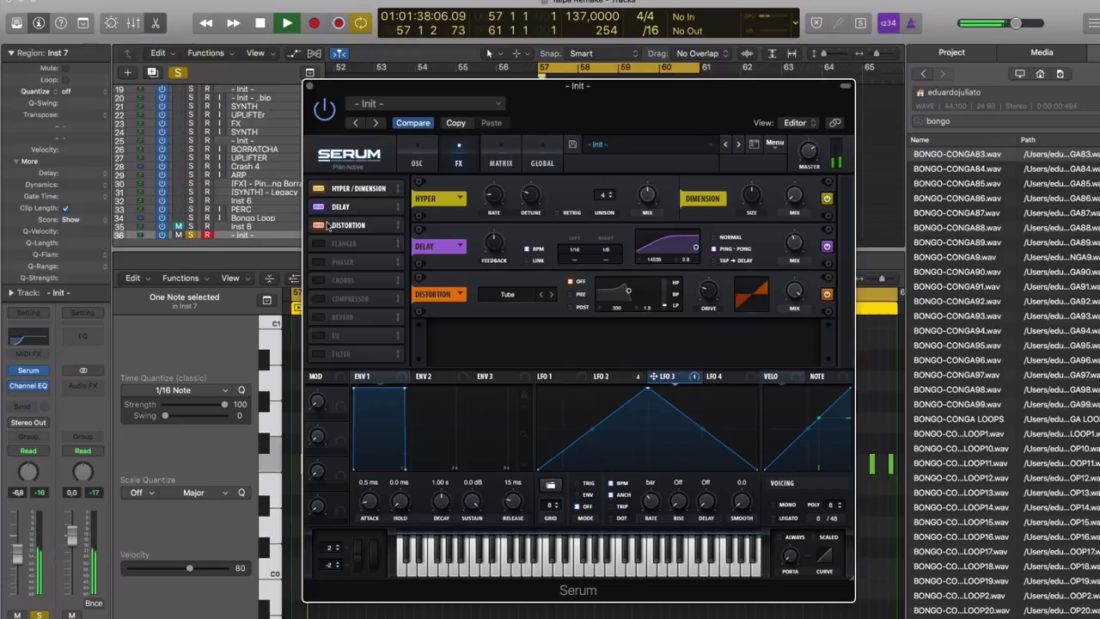
click(552, 295)
click(553, 295)
click(553, 295)
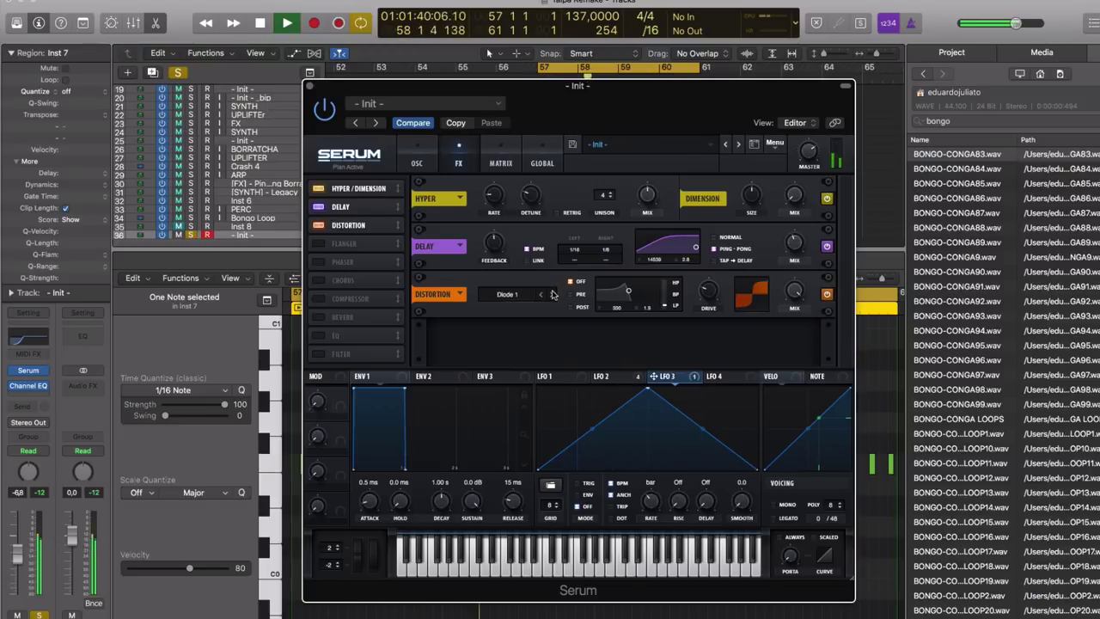
drag(706, 294, 706, 315)
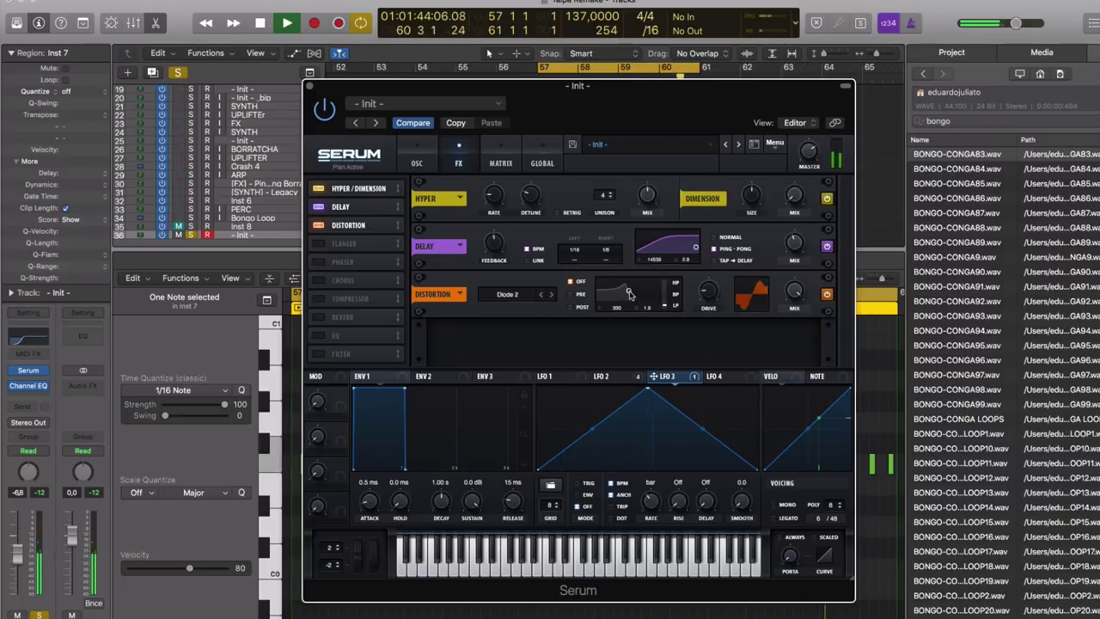
drag(629, 292, 646, 294)
Step: Reshape LFO 2 with a vertical rise into the middle peak and a squared-off last peak while listening
click(633, 379)
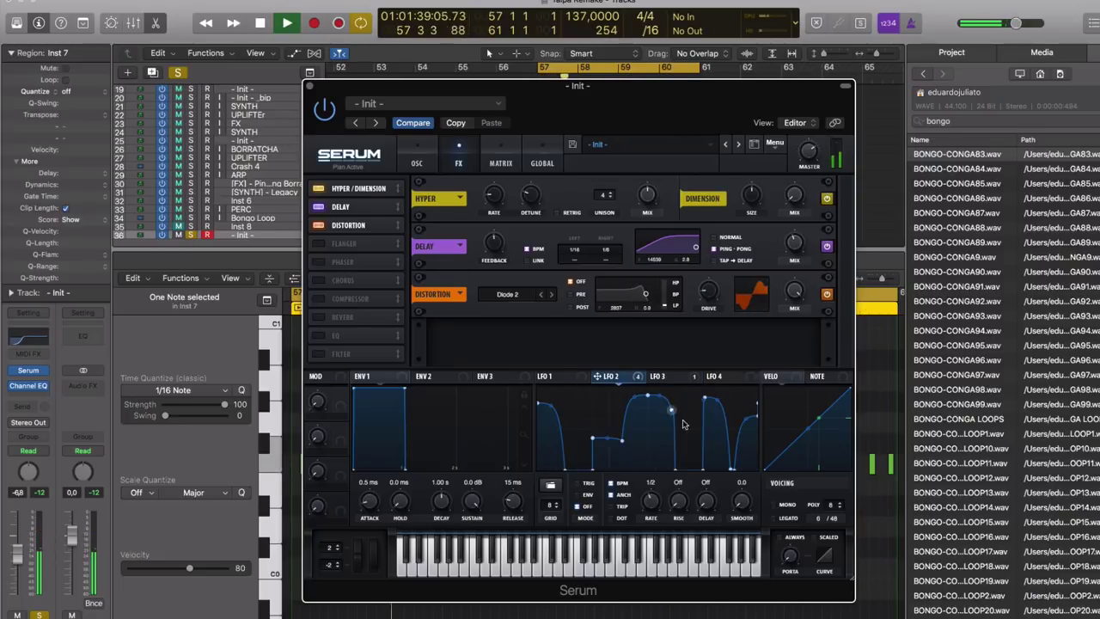
drag(632, 400, 629, 400)
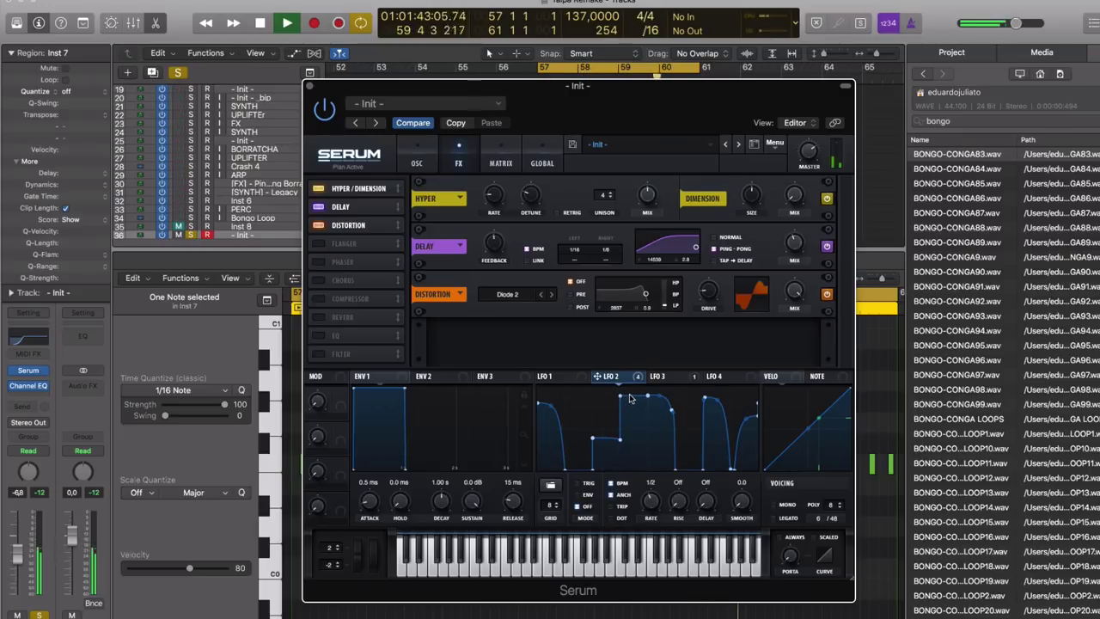
shift+click(713, 399)
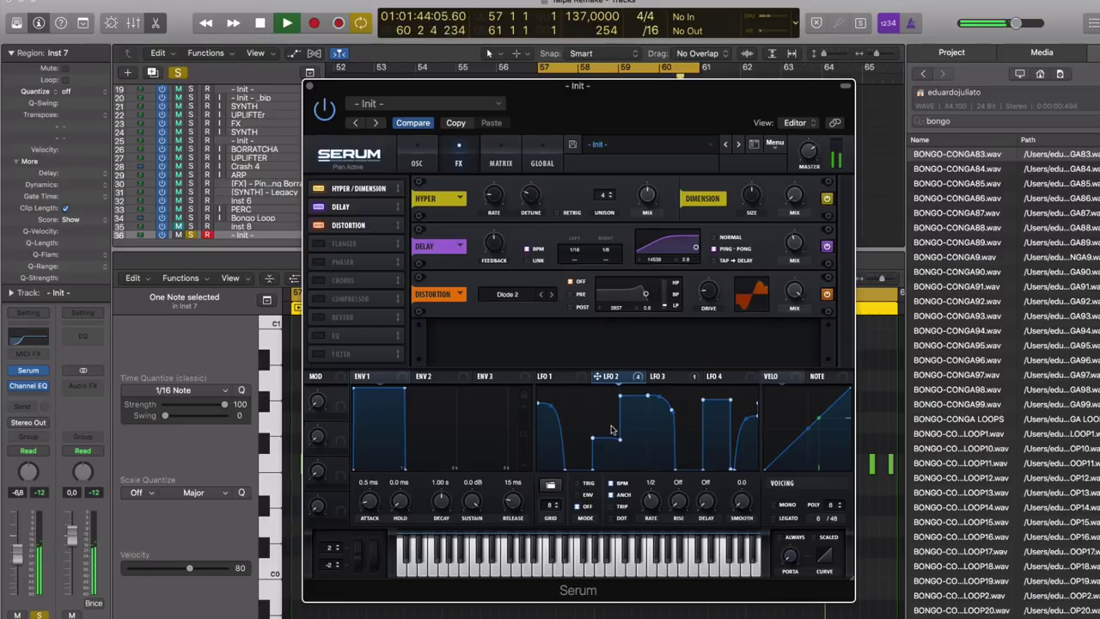
key(space)
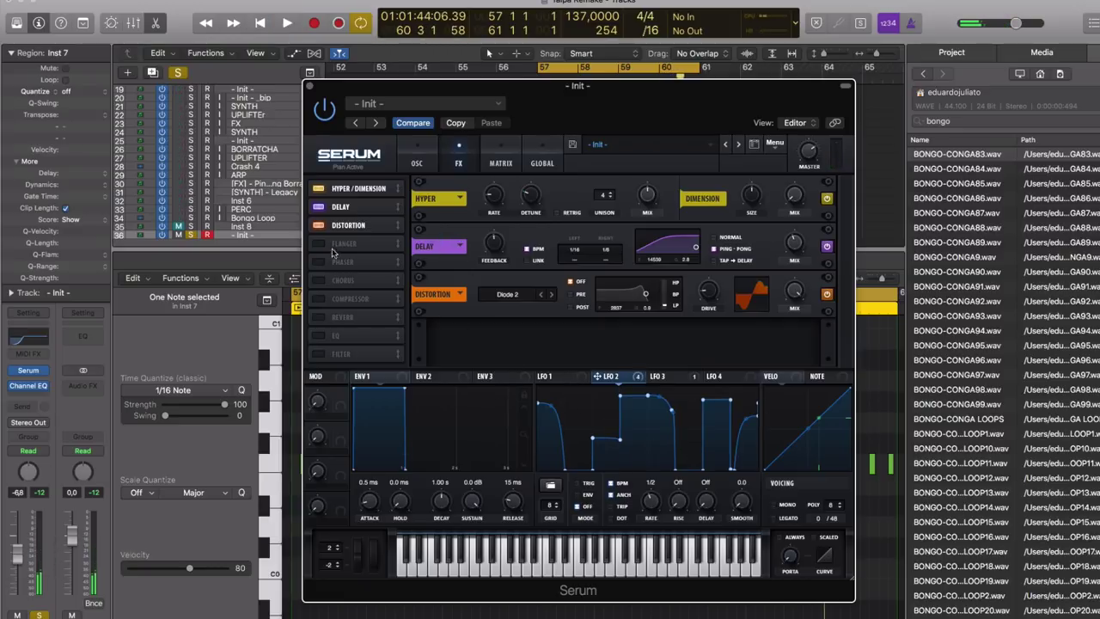
Step: Enable the Phaser, move it ahead of the Flanger in the effects chain, and lower its rate
key(space)
click(332, 262)
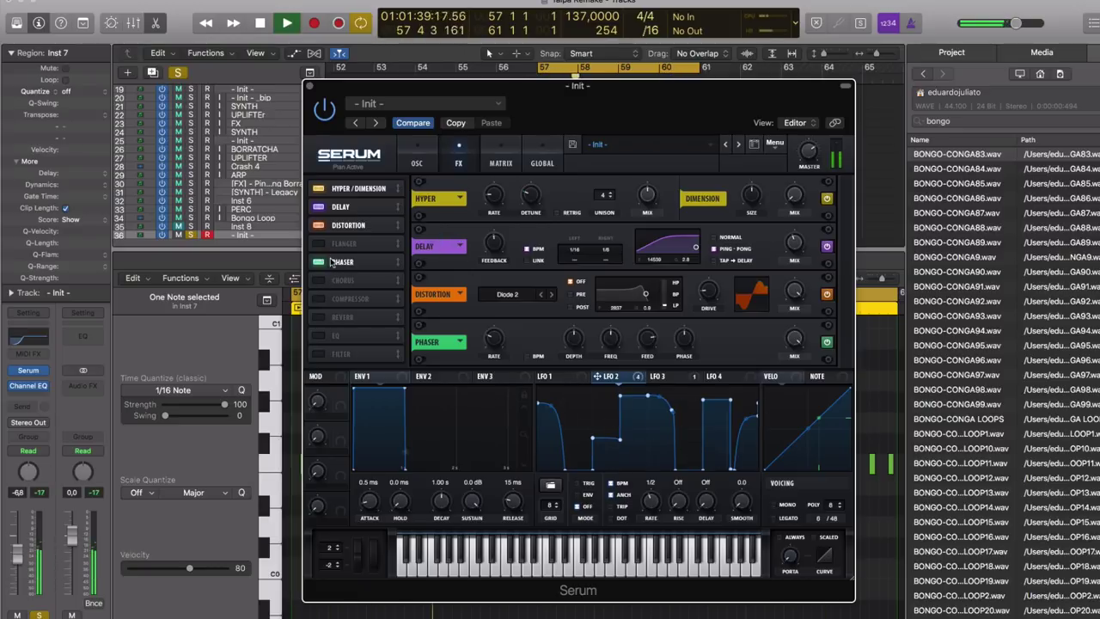
drag(332, 262, 337, 244)
drag(502, 340, 486, 361)
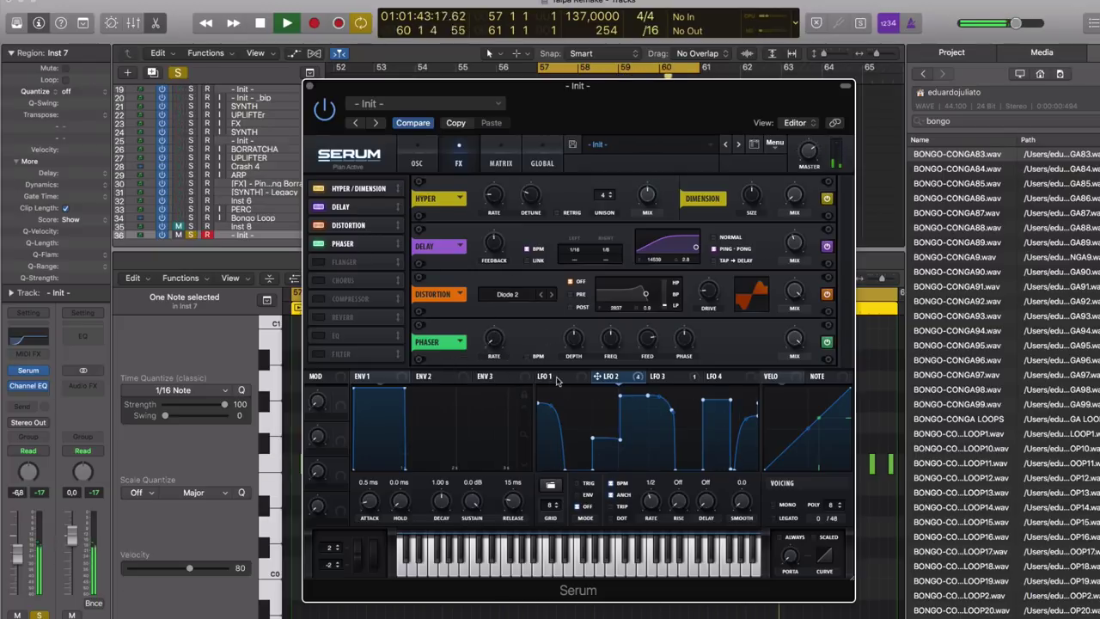
Step: Assign LFO 4 to the phaser rate with a modulation depth of about 47 and audition the loop
key(space)
click(724, 376)
drag(714, 377, 491, 339)
key(space)
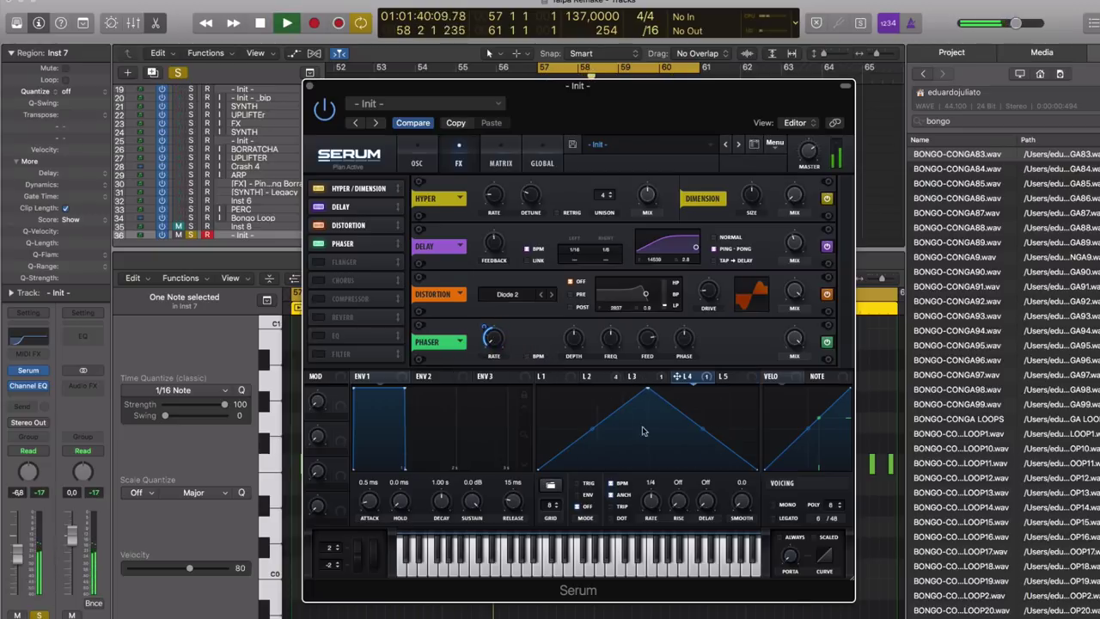
drag(646, 503, 649, 515)
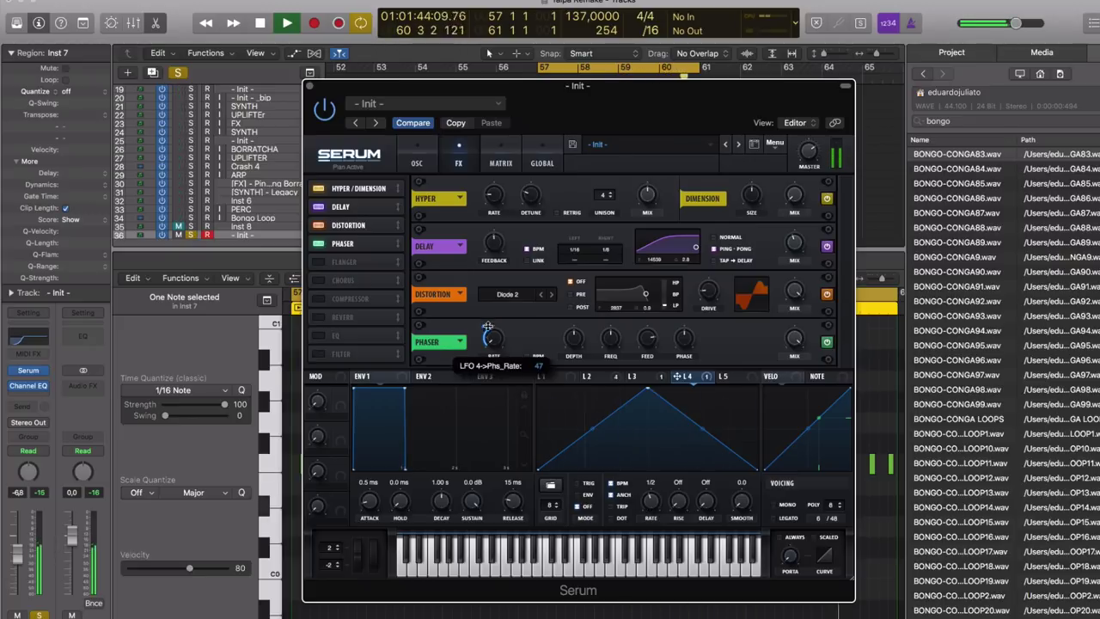
Step: Square off the opening segment of LFO 2 and raise the low point after its last peak
click(587, 376)
key(space)
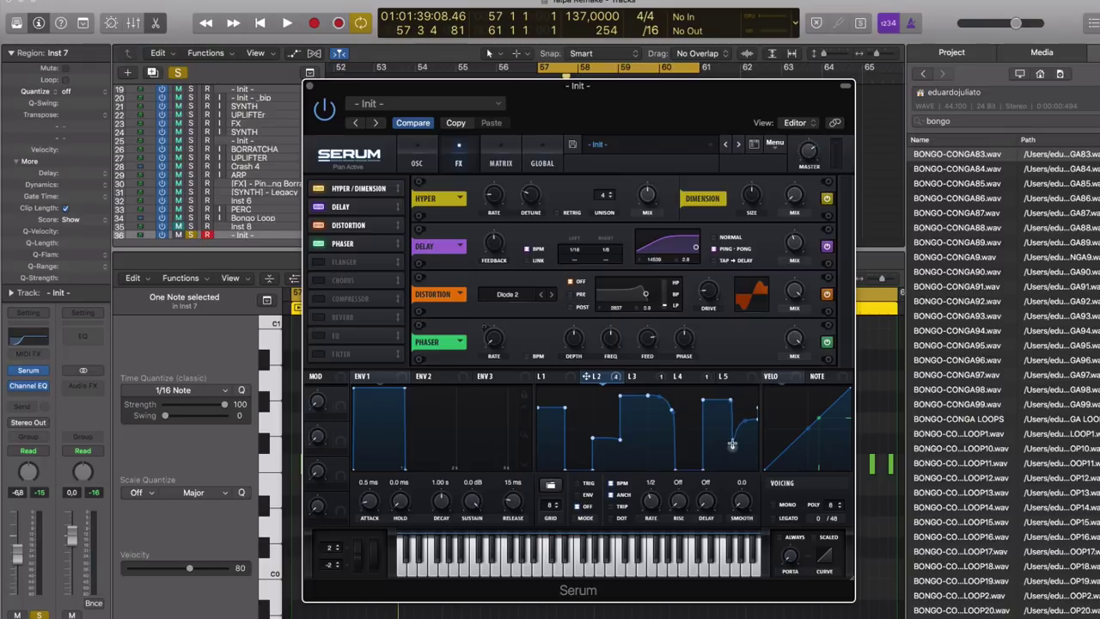
Step: Square off the closing segment of LFO 2 at a low level after its last peak and play the loop
drag(741, 422, 743, 444)
key(space)
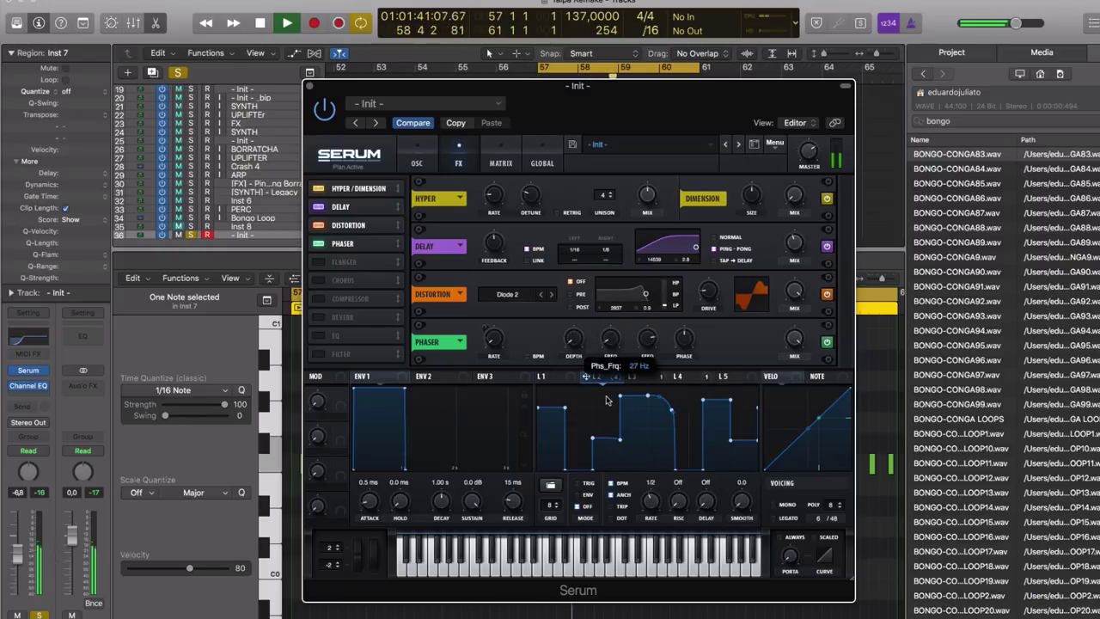
Step: Assign LFO 5 to the phaser's frequency and feedback, with the LFO rate set to 8 bar
click(685, 376)
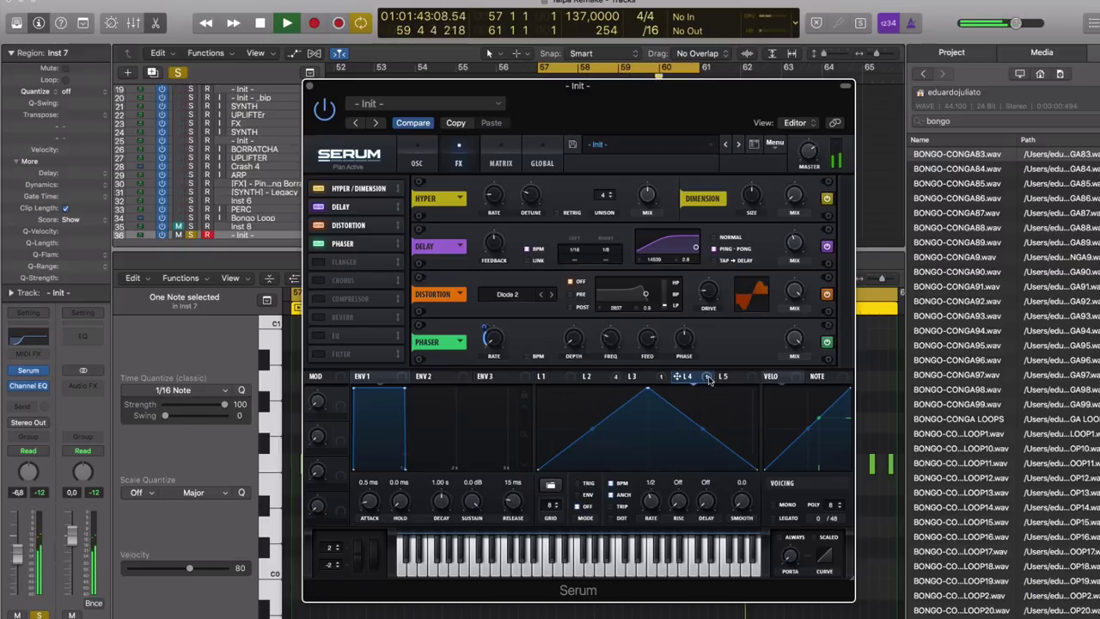
drag(745, 379, 599, 344)
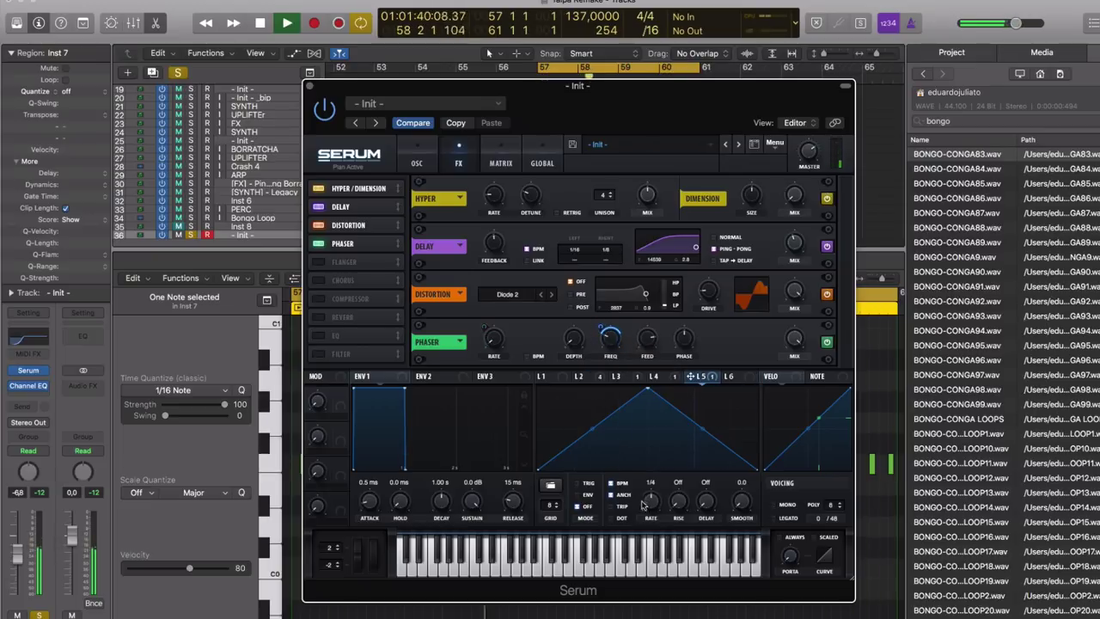
drag(645, 500, 650, 549)
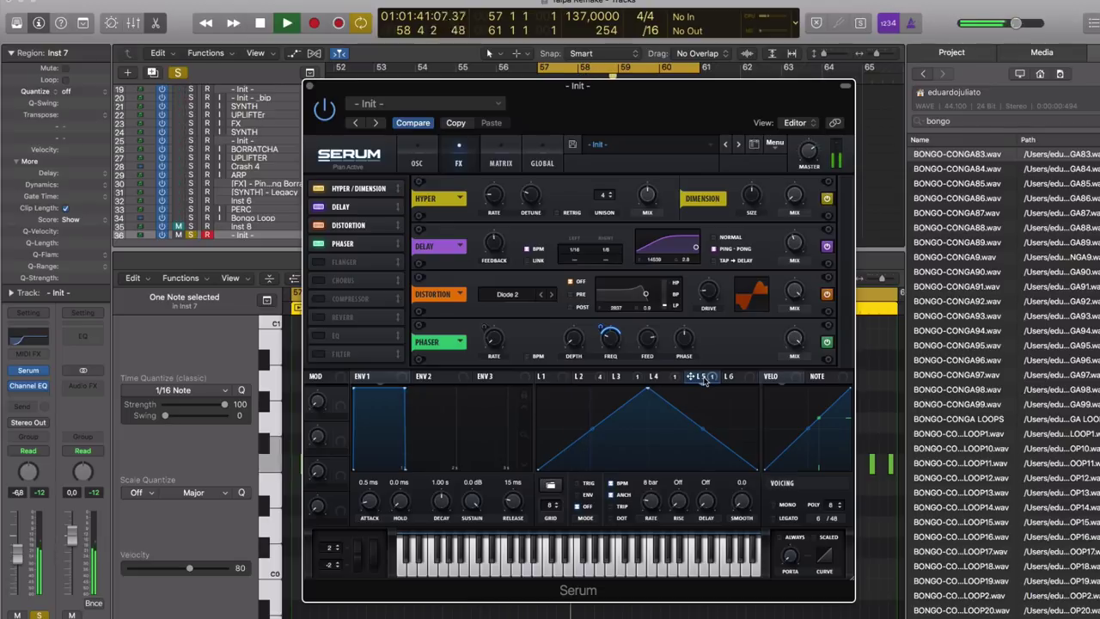
drag(702, 379, 638, 325)
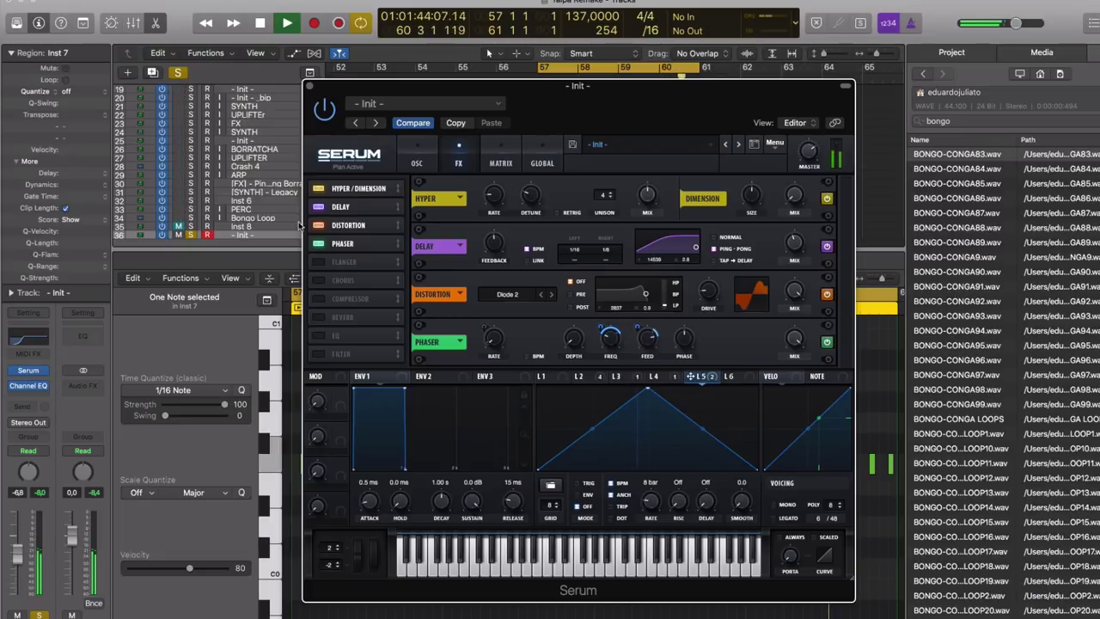
Step: Enable the Compressor, leaving the Chorus off, and move it ahead of the Flanger in the effects chain
click(336, 283)
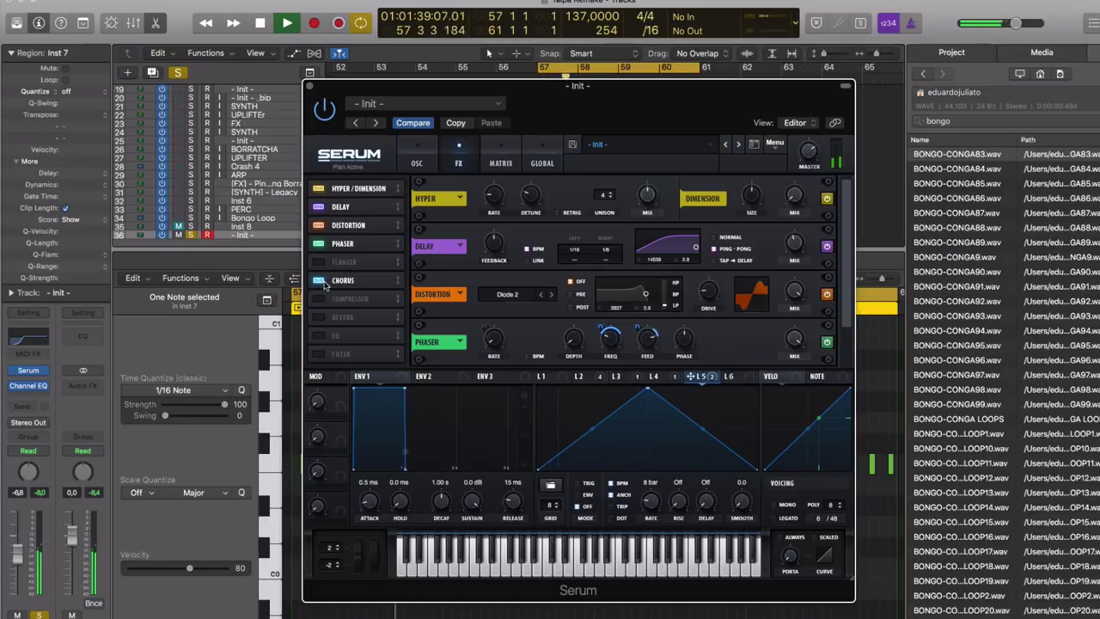
click(323, 283)
click(320, 300)
drag(347, 298, 348, 254)
key(space)
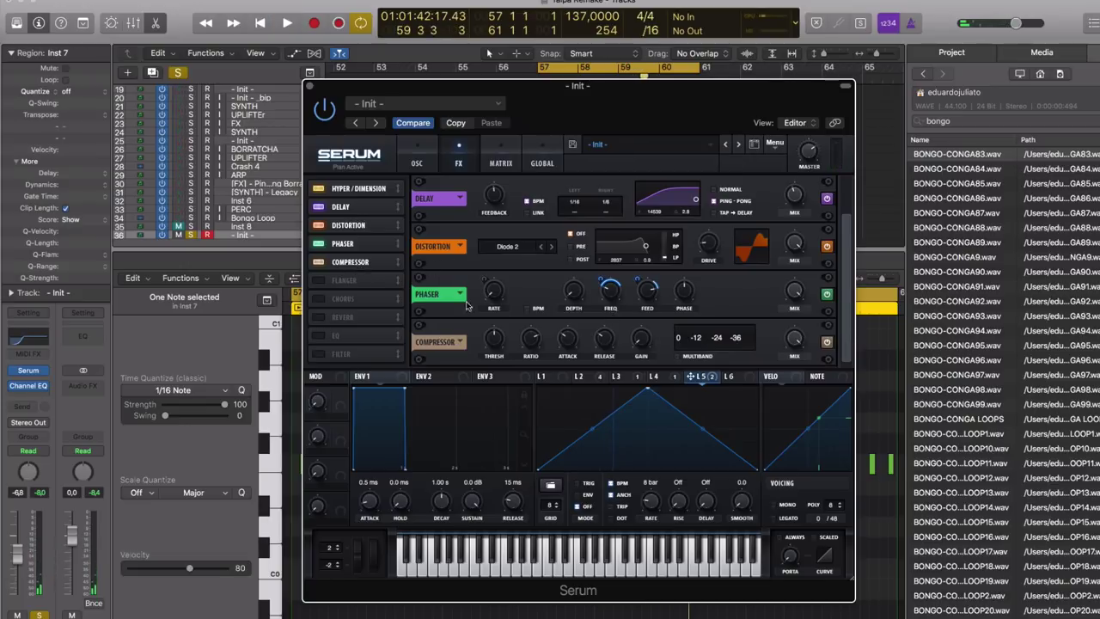
Step: Turn on multiband mode in the compressor, set its gain to about 0.8 dB, and audition the loop
click(678, 357)
key(space)
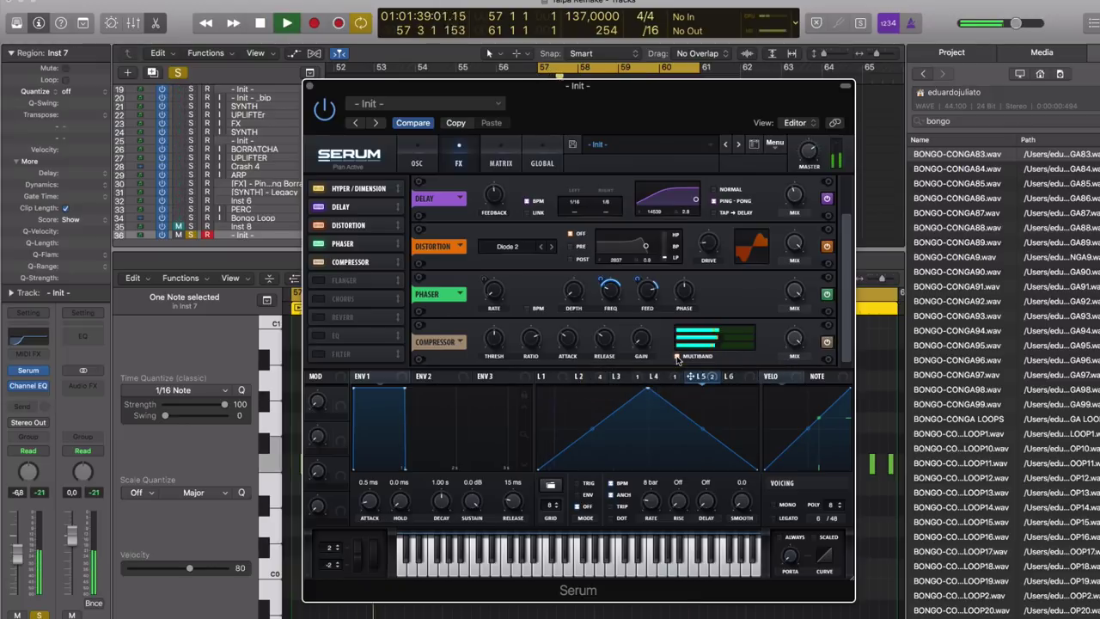
mouse_move(642, 338)
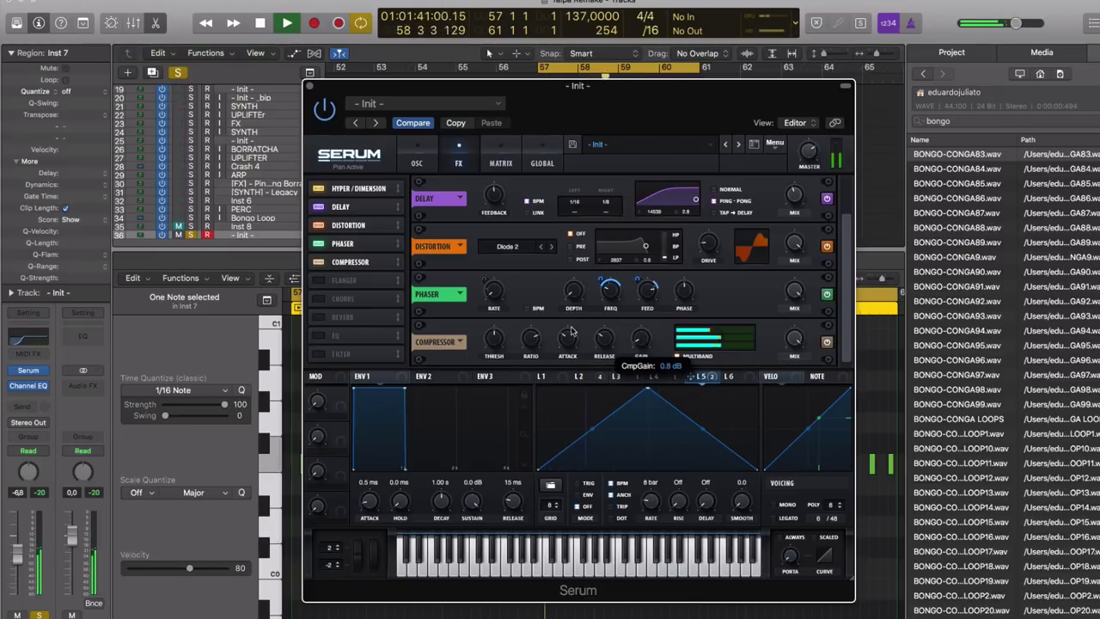
mouse_move(576, 333)
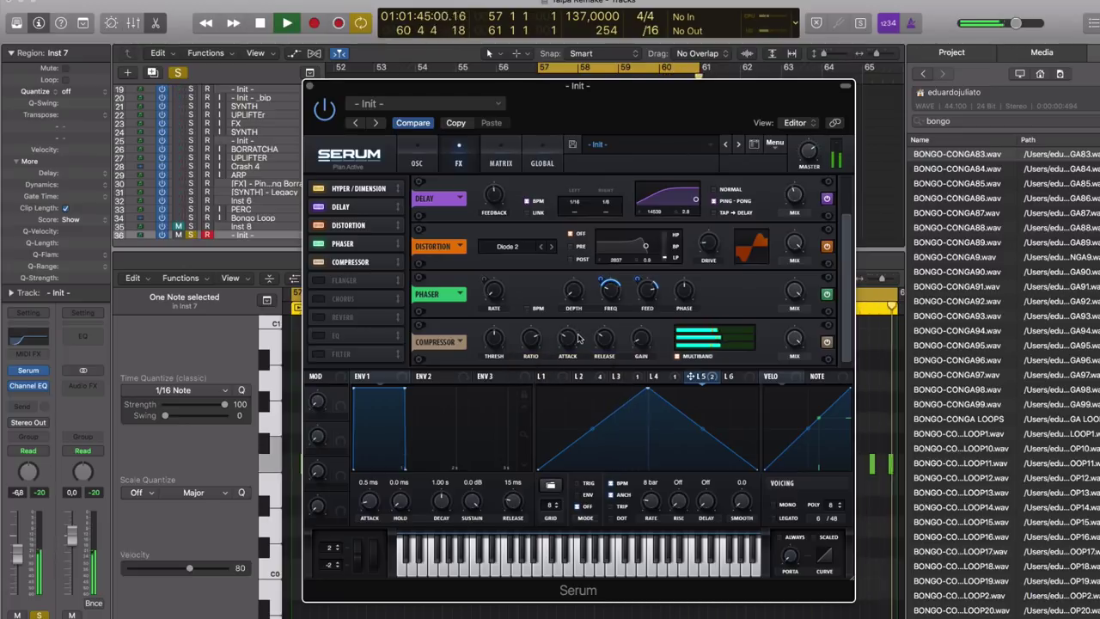
key(space)
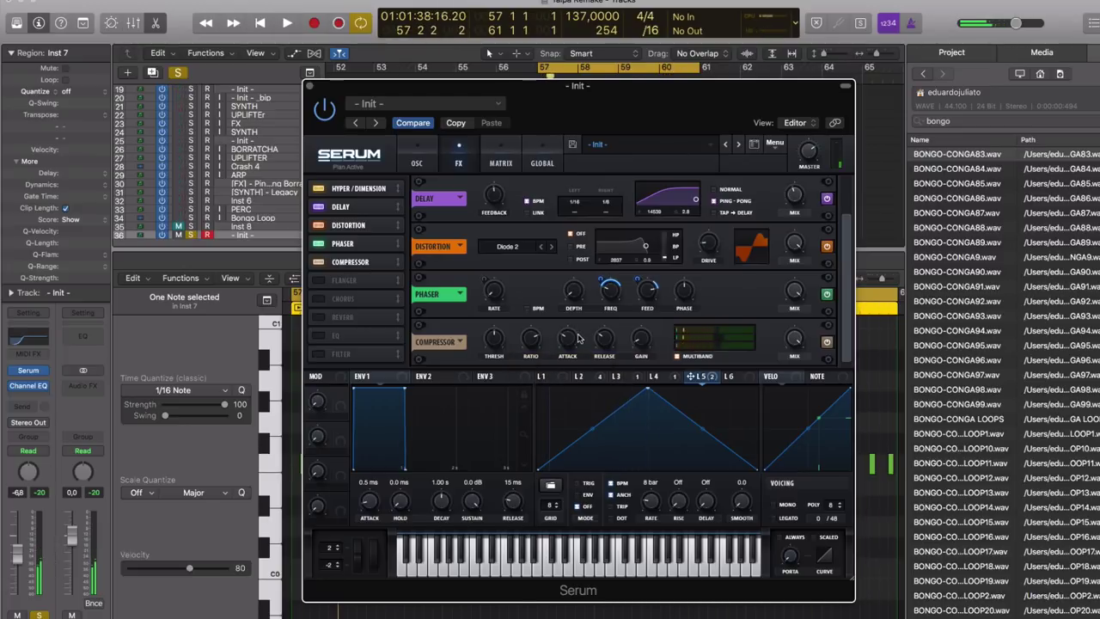
Step: Add the Reverb after the Compressor with a lowered mix, and raise the distortion drive while listening
click(330, 315)
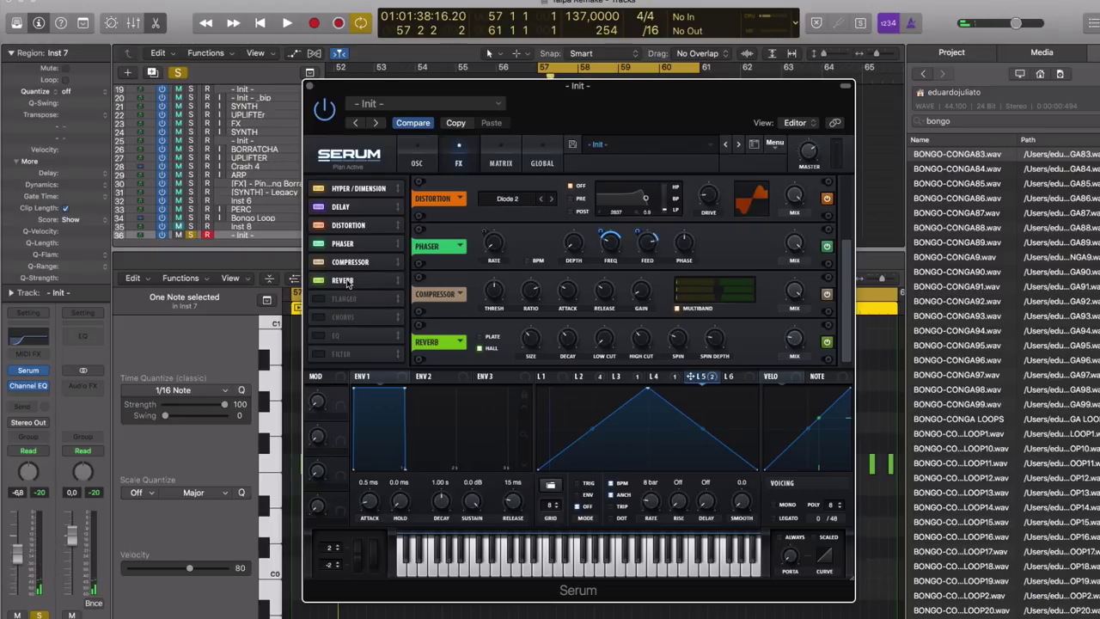
key(space)
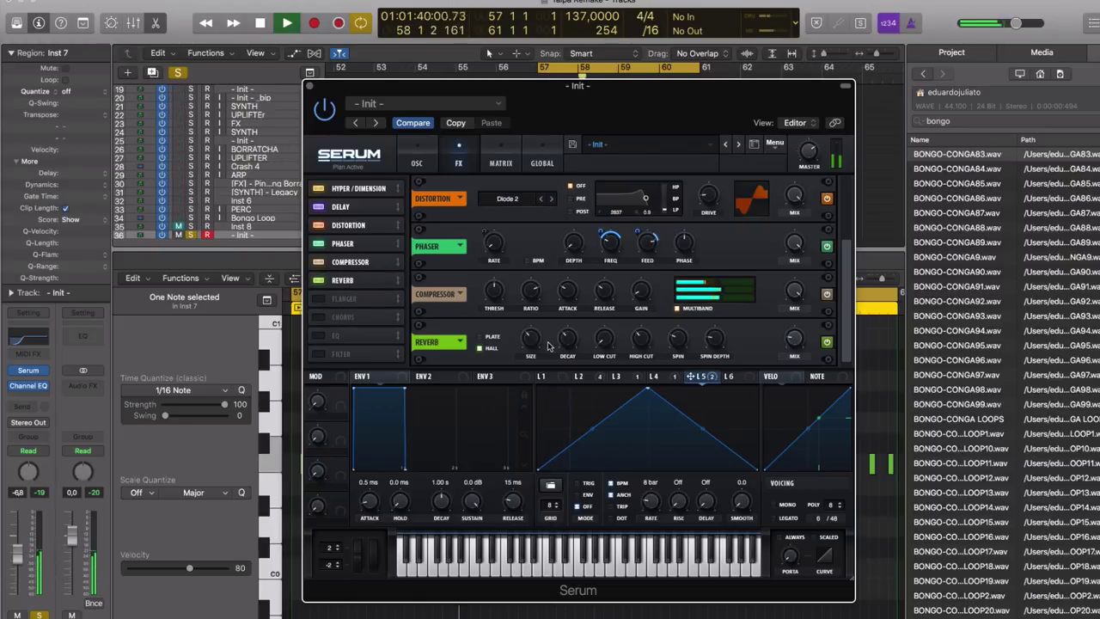
mouse_move(790, 338)
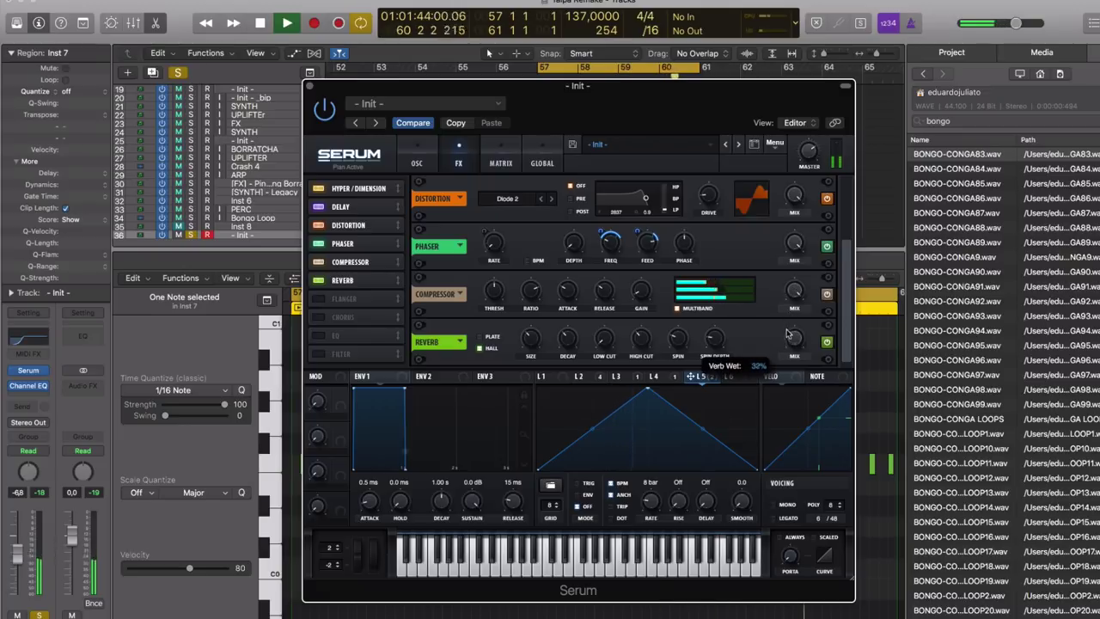
drag(787, 337, 787, 347)
drag(708, 196, 695, 161)
Step: Enable the sub oscillator with a sine wave and turn its level down
click(417, 162)
key(space)
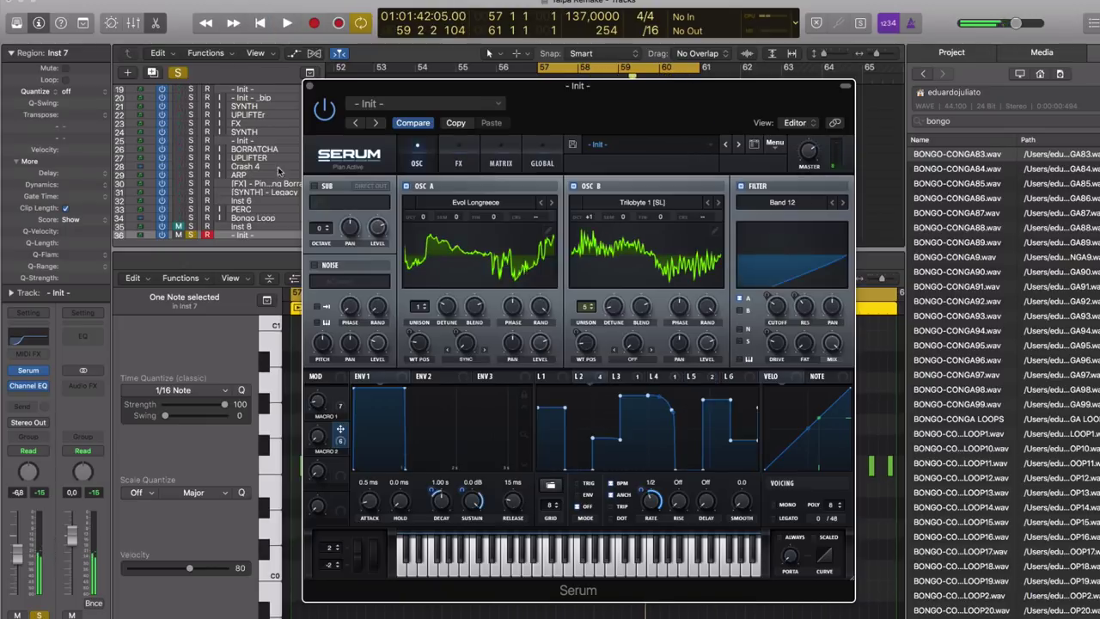
drag(373, 234, 478, 411)
drag(380, 240, 380, 236)
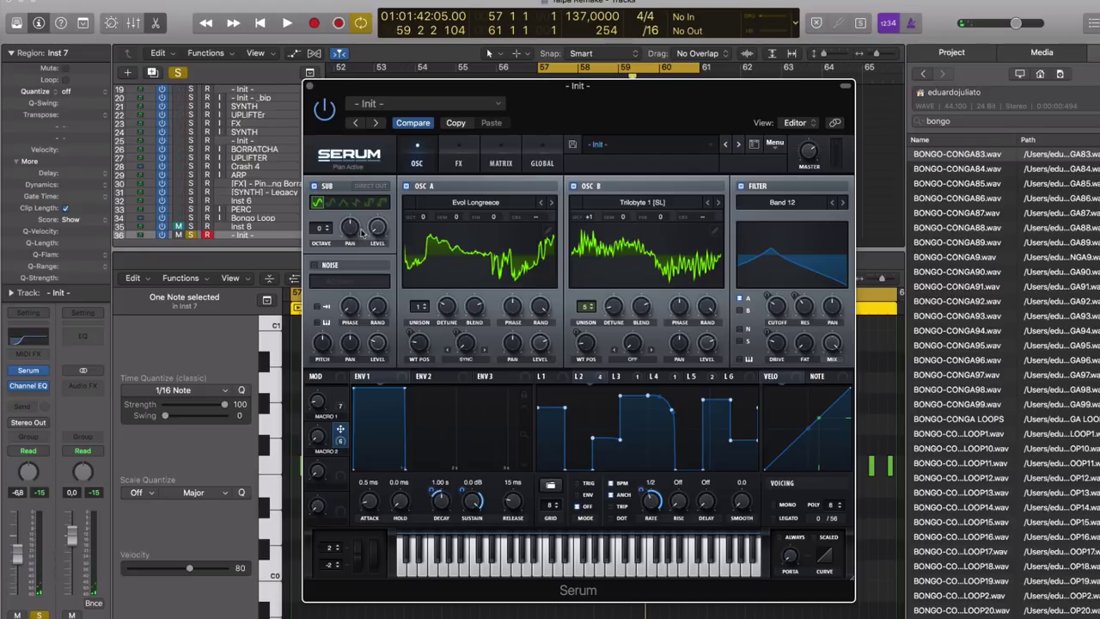
Step: Set oscillator B's warp mode to FM Sub Osc and adjust the warp amount while the loop plays
click(636, 360)
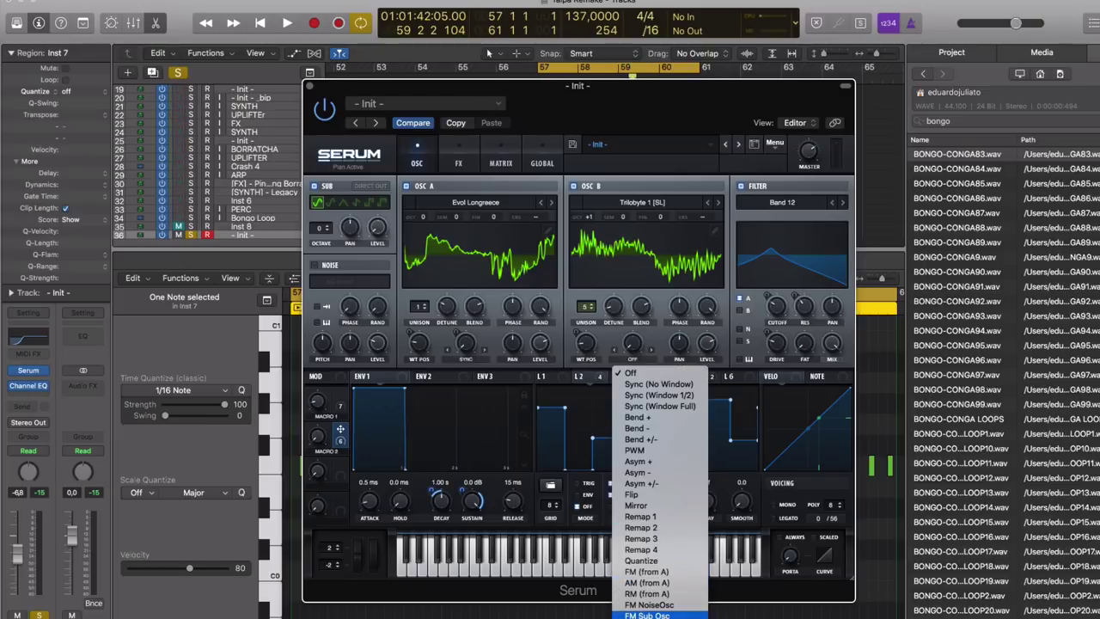
click(666, 616)
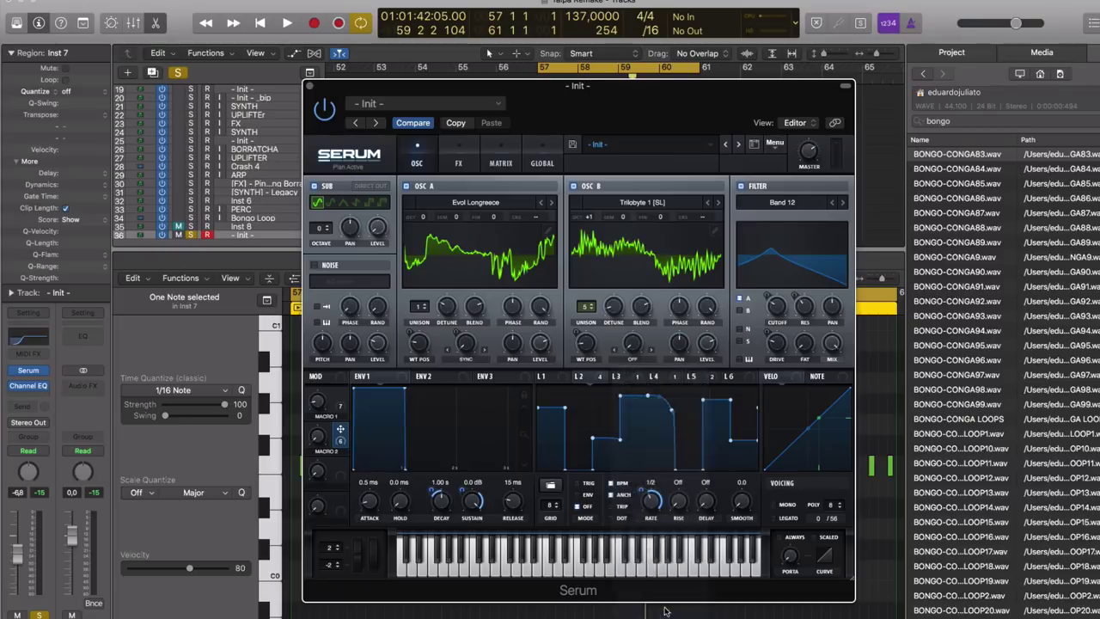
key(space)
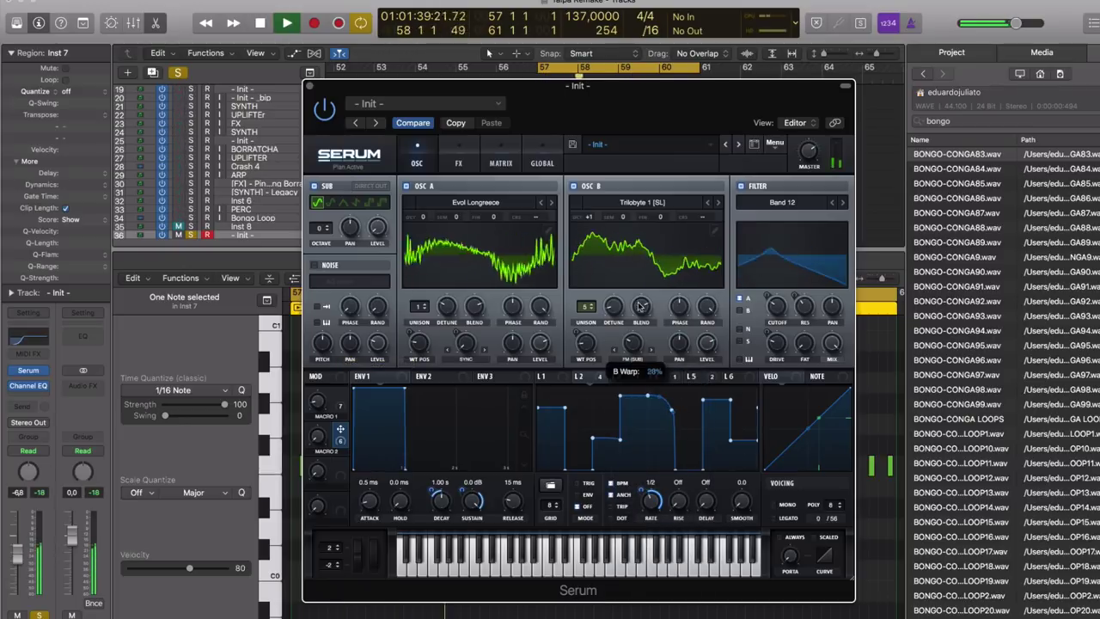
drag(632, 344, 615, 306)
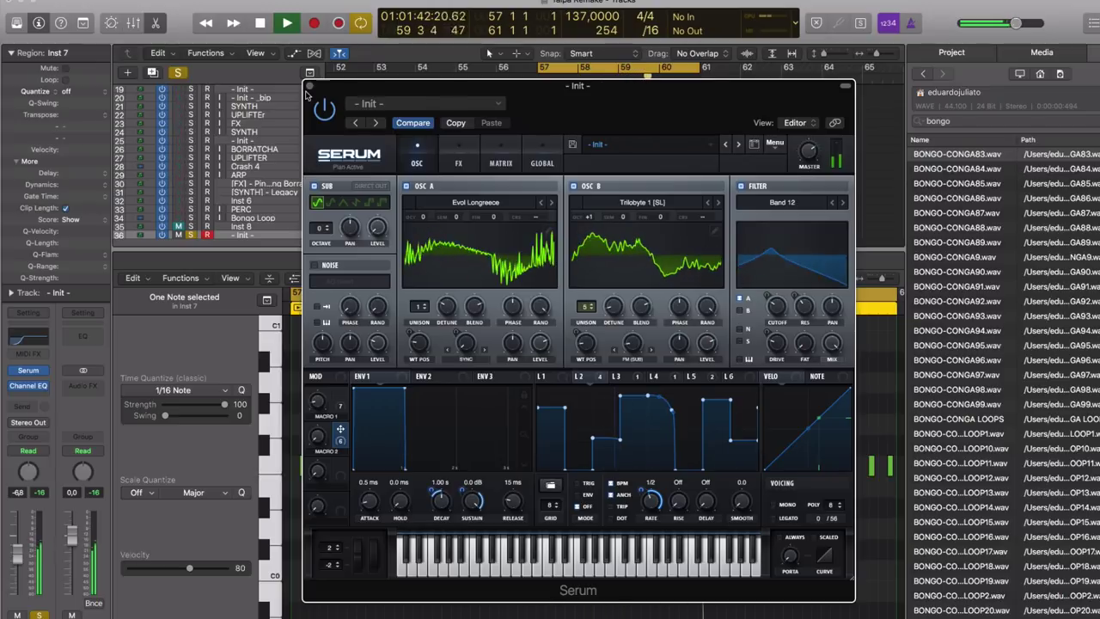
Step: Compare the new sound with the original by soloing the Inst 8 track and the -Init- track in turn
key(space)
click(310, 86)
click(190, 227)
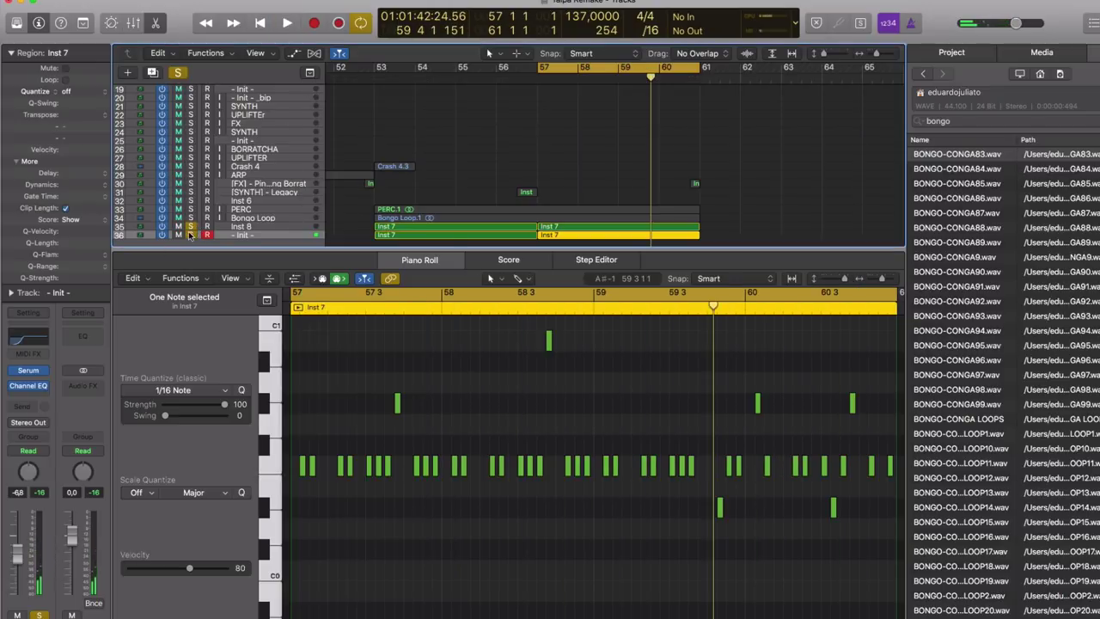
click(240, 227)
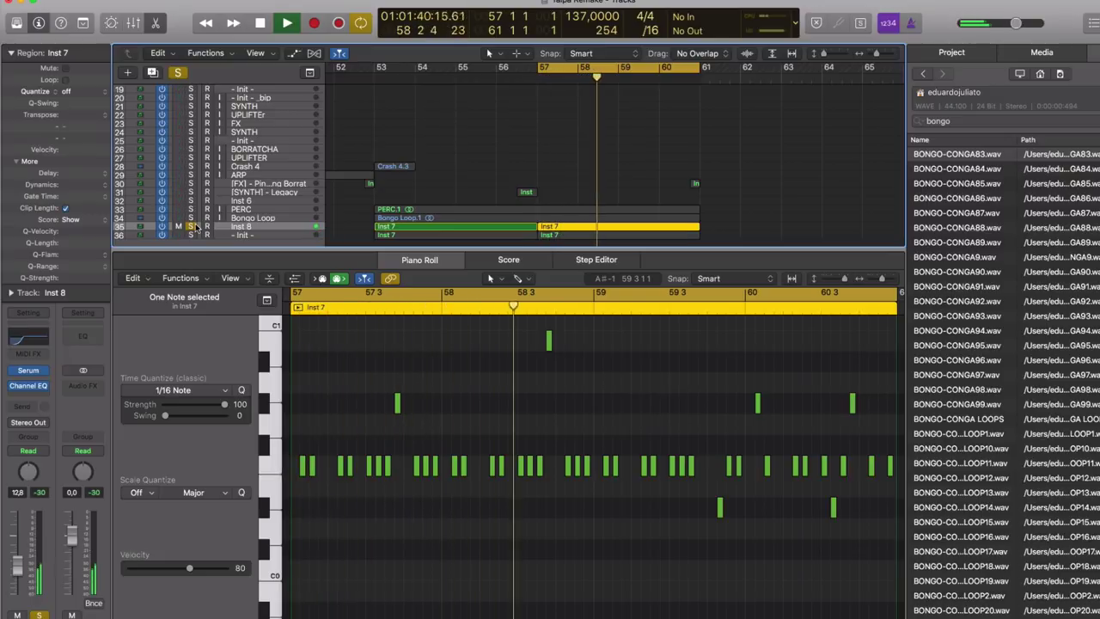
key(space)
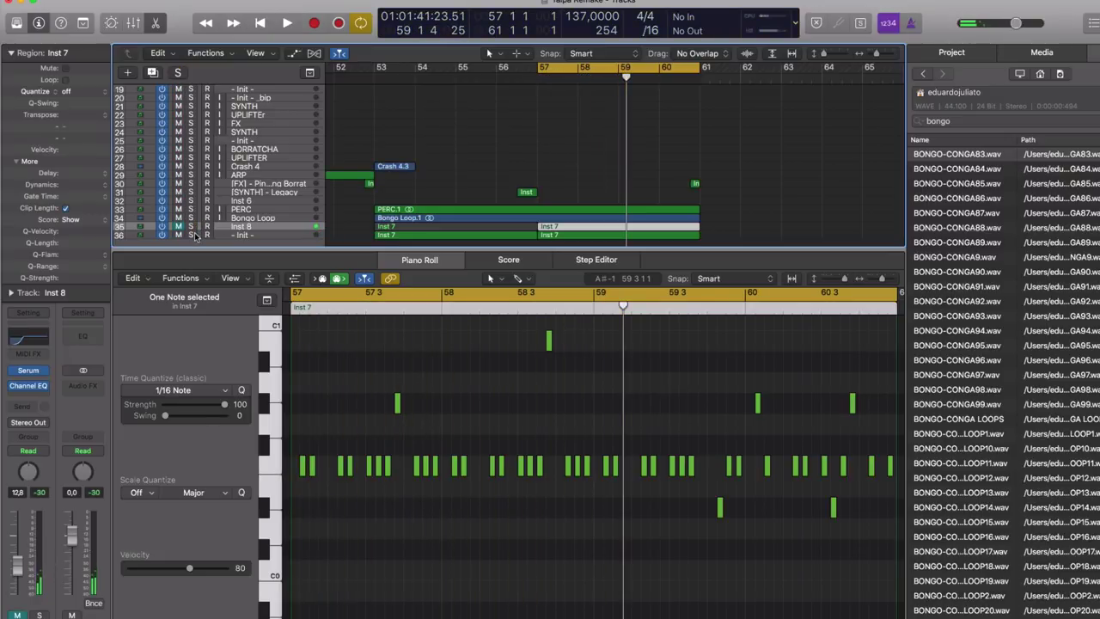
click(246, 234)
key(space)
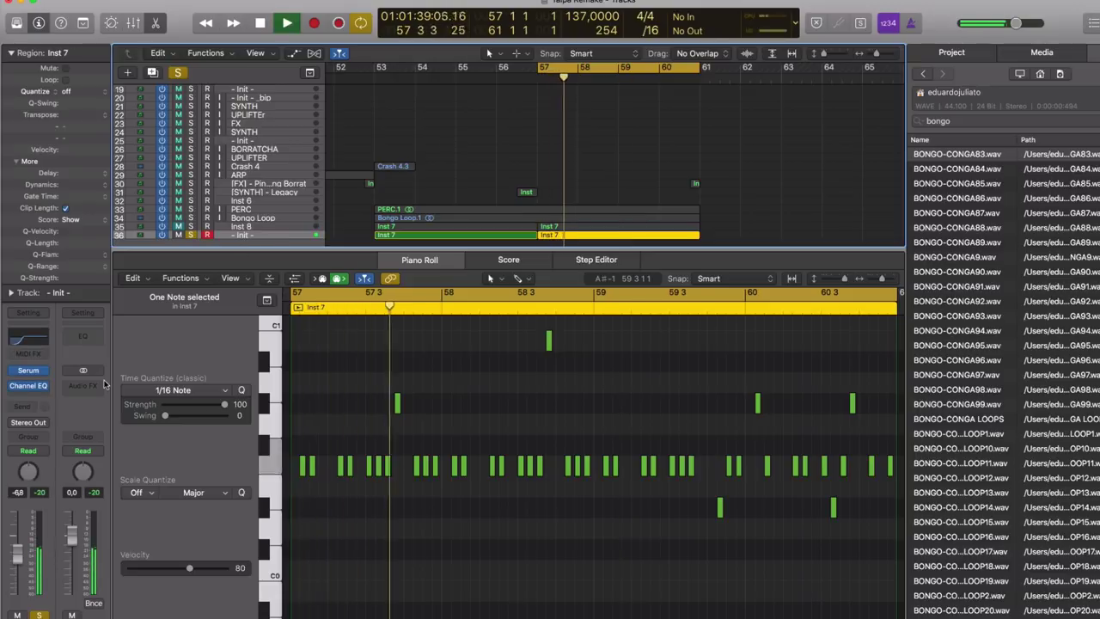
Step: In the -Init- track's Serum, enable the AC hum1 noise oscillator and lower the filter cutoff slightly
click(29, 369)
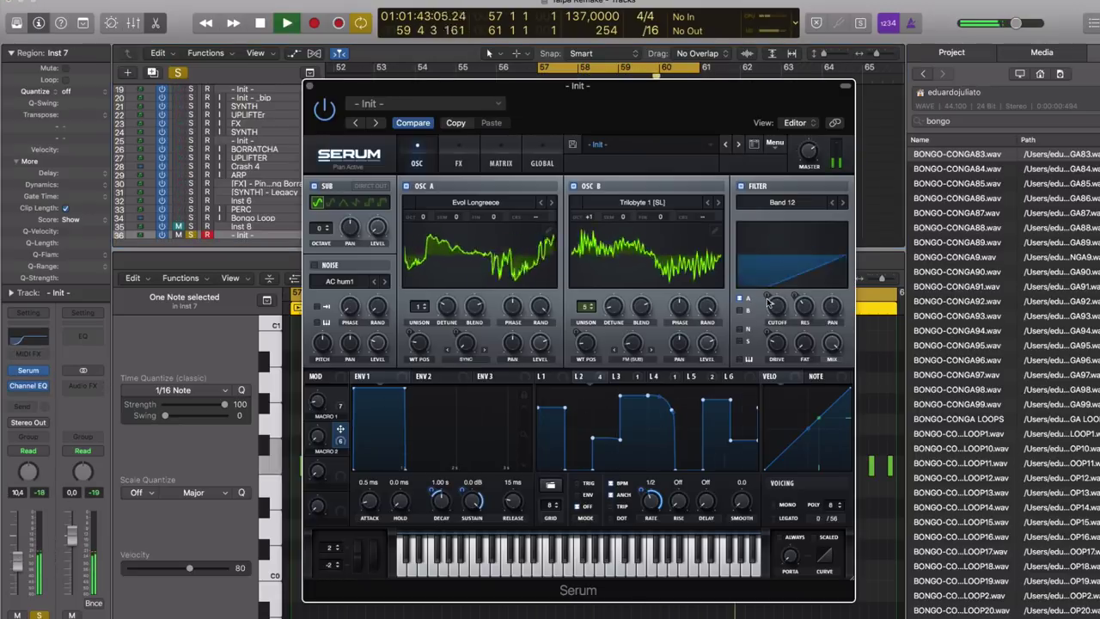
mouse_move(773, 305)
mouse_down()
mouse_move(773, 343)
mouse_move(777, 311)
mouse_up()
Step: Enable the effects Filter, move it ahead of the Flanger, and set its type to Formant-I
click(457, 163)
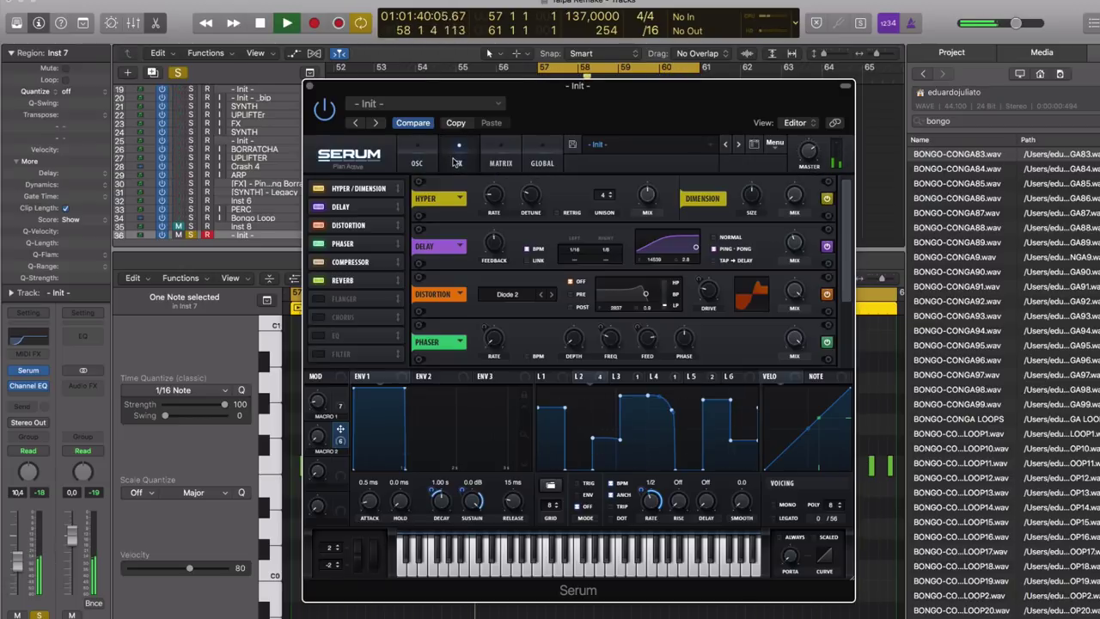
click(320, 359)
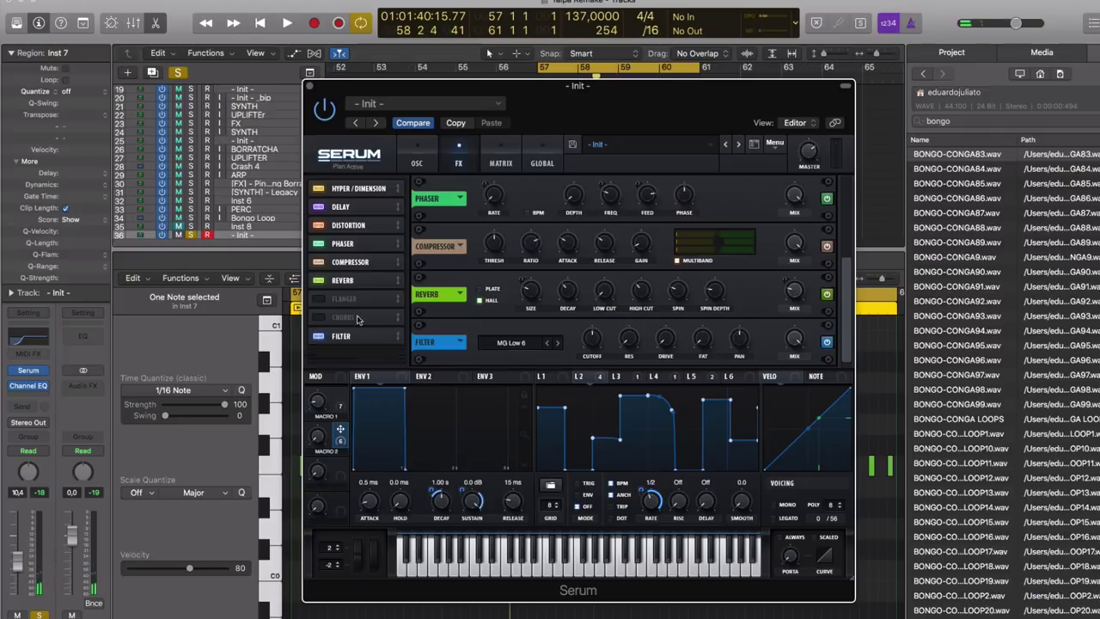
click(533, 343)
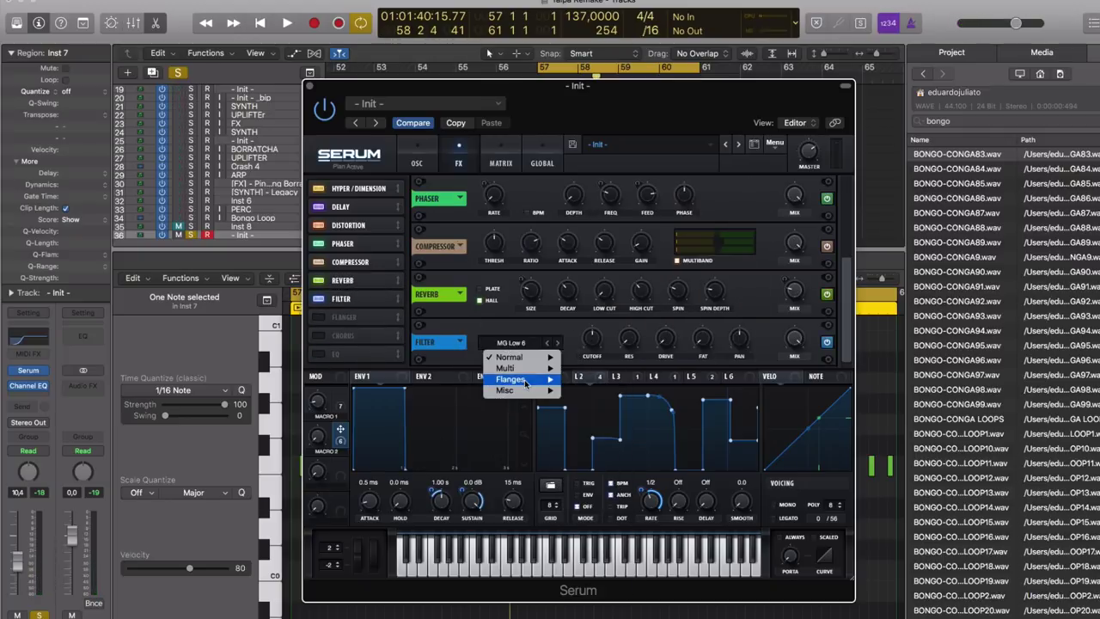
mouse_move(516, 357)
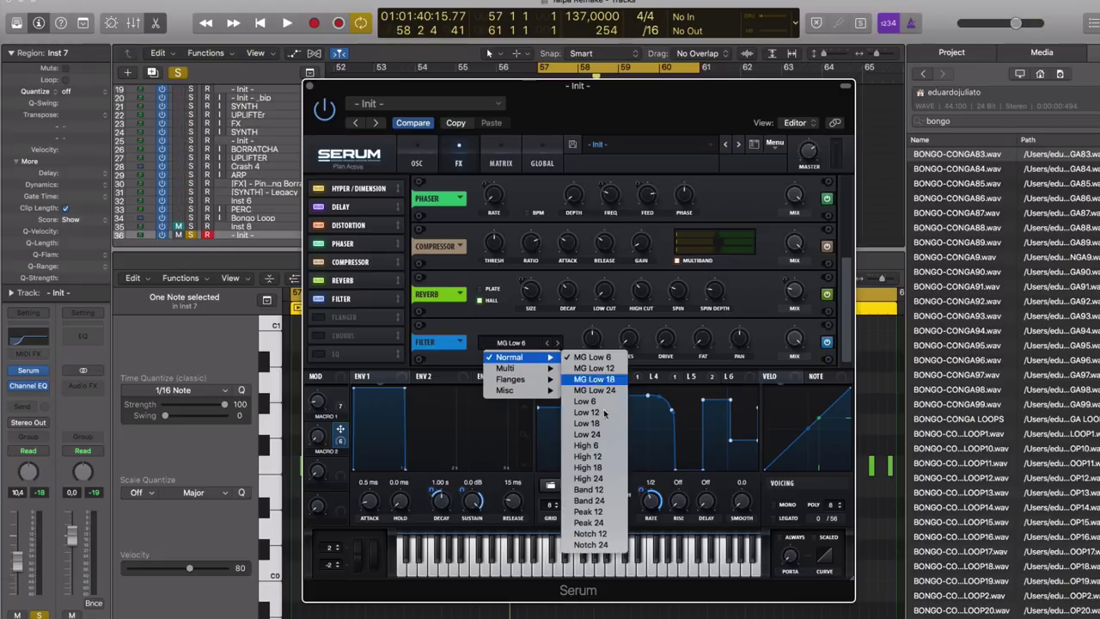
mouse_move(516, 390)
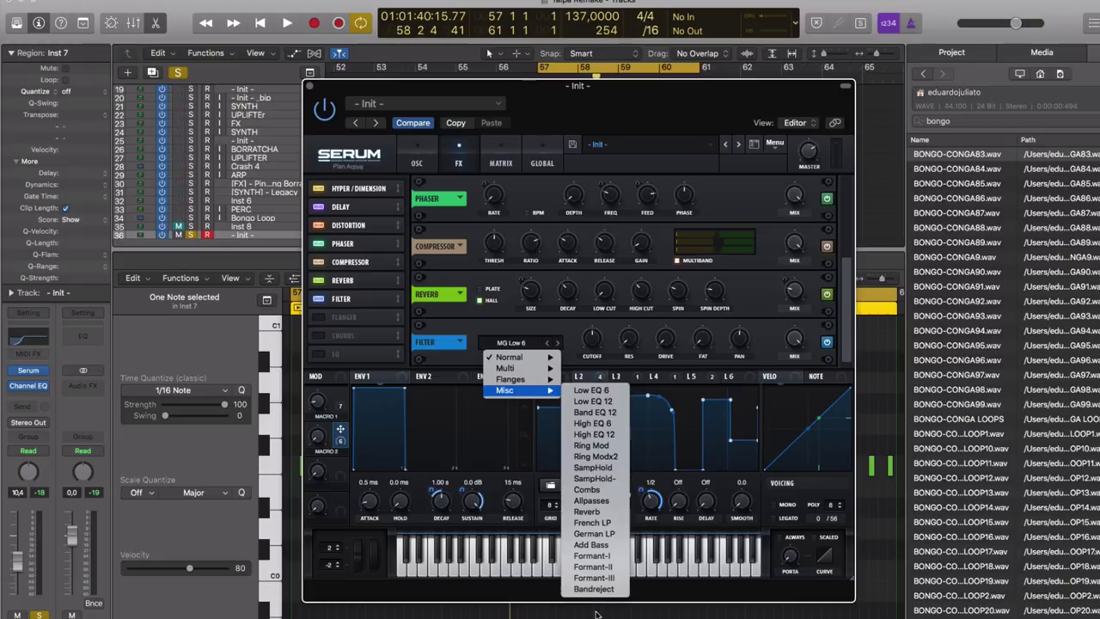
click(601, 557)
key(space)
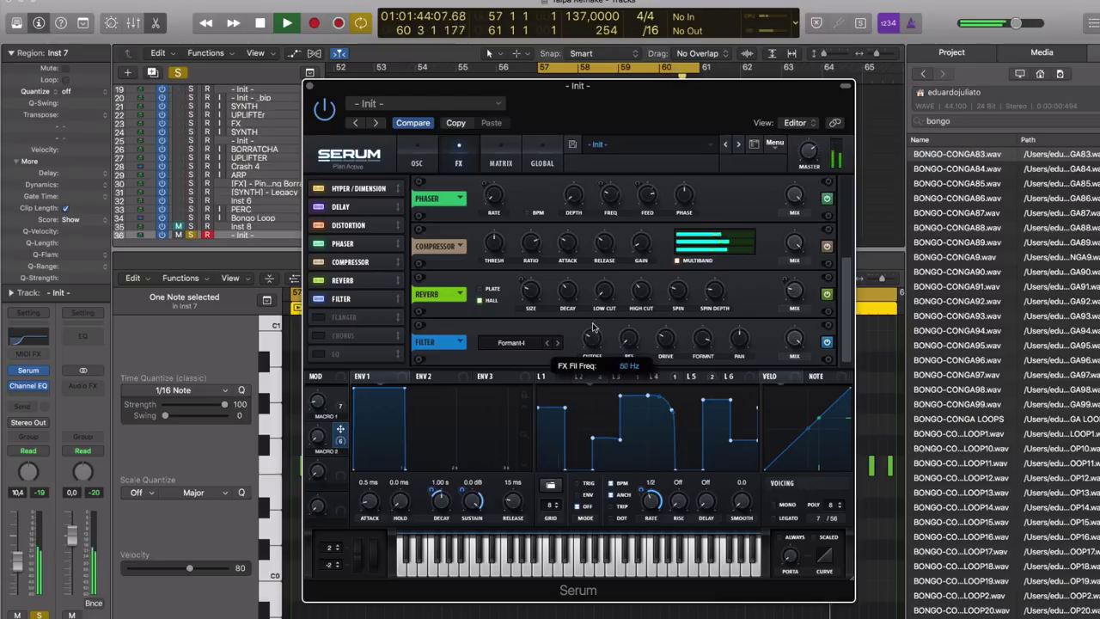
Step: Tune the effects filter's cutoff while listening, switch its type to Formant-II, and set its formant amount to about 37%
drag(591, 325, 591, 316)
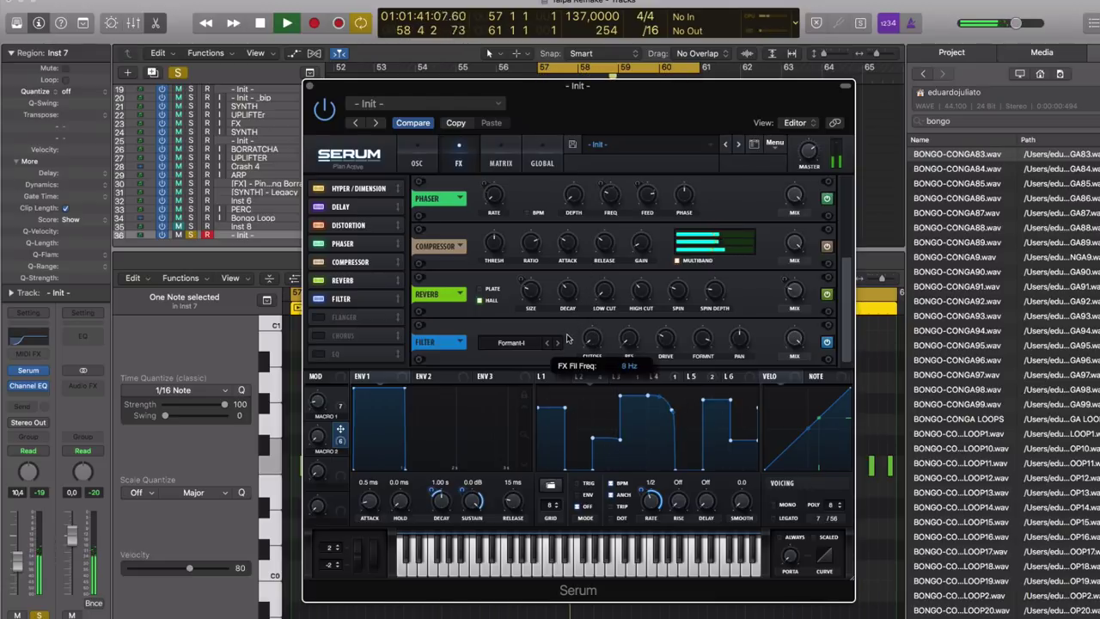
drag(567, 324, 567, 354)
drag(701, 336, 691, 372)
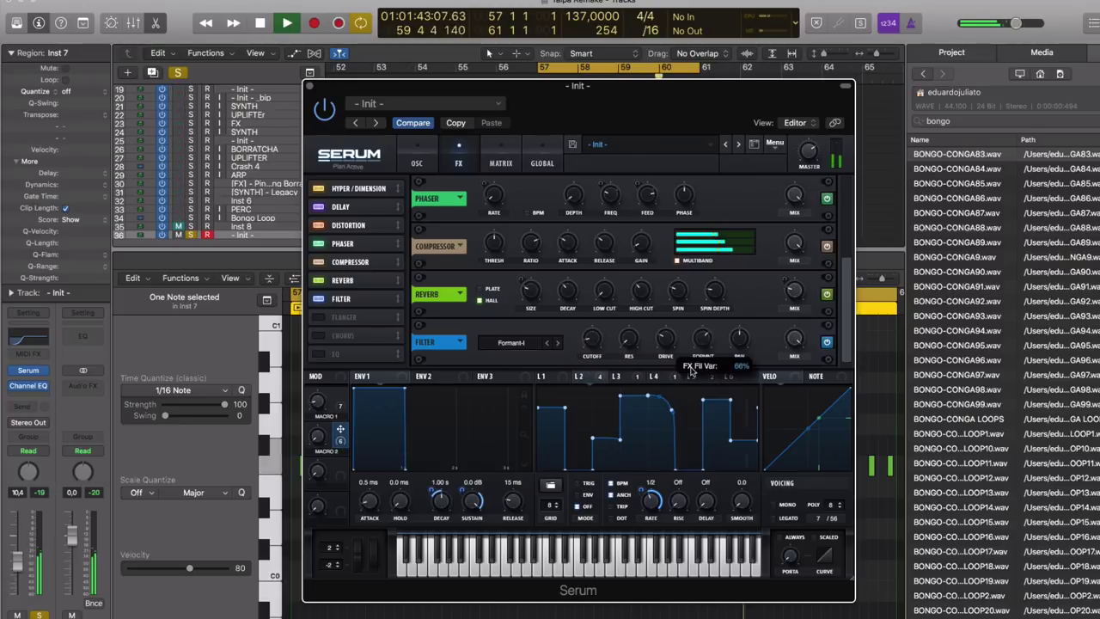
drag(680, 307, 681, 303)
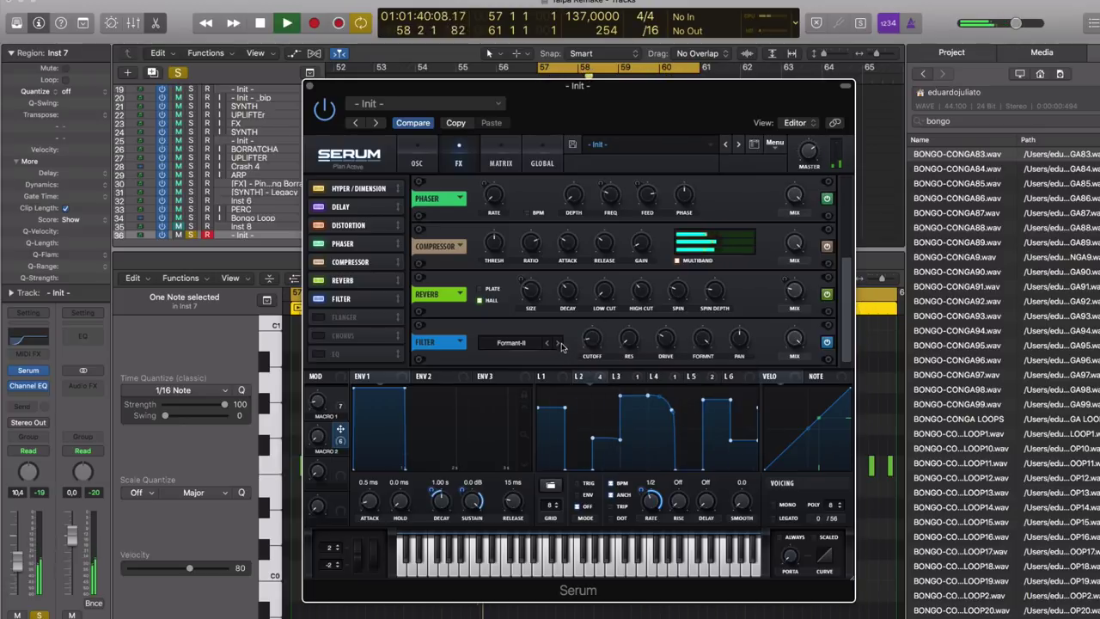
drag(593, 337, 604, 323)
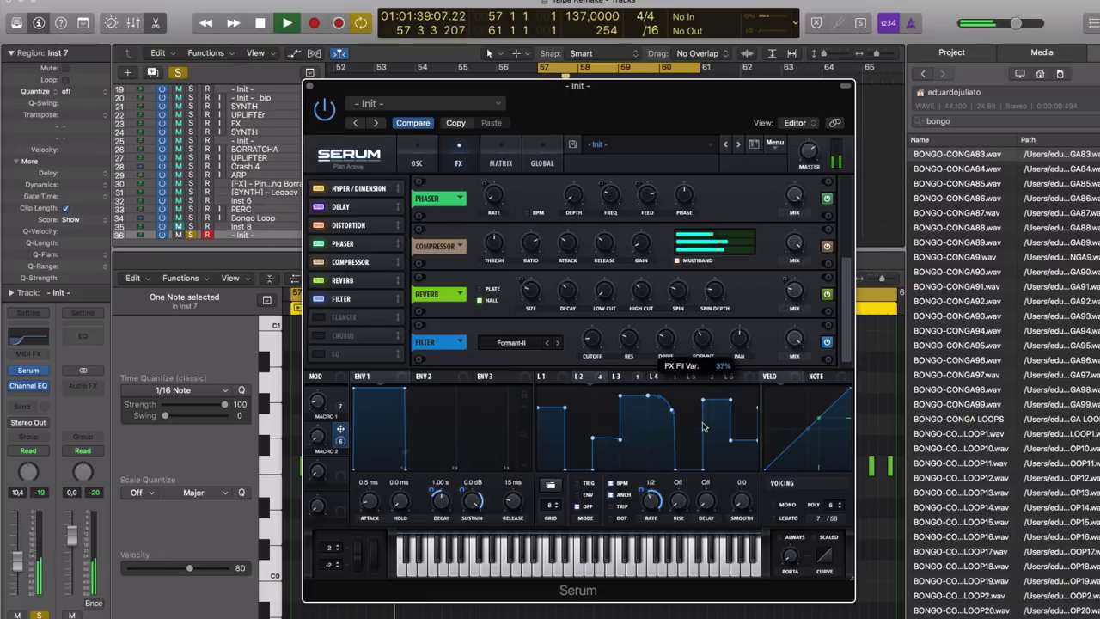
Step: Play the full mix with the piano roll closed and lower the -Init- track's volume to -8.2
click(651, 377)
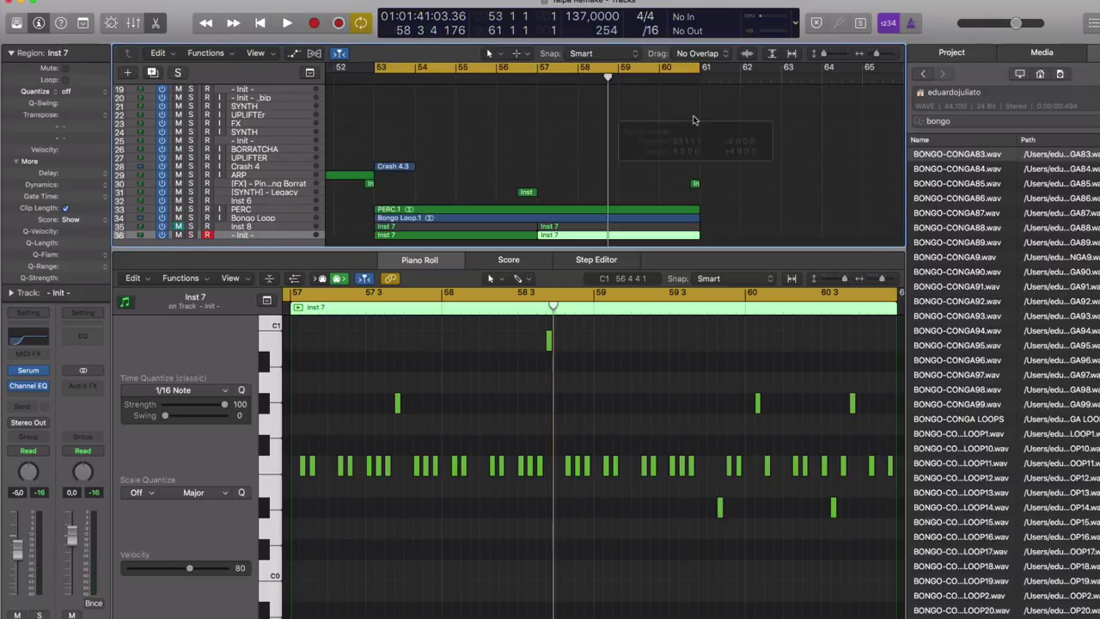
key(space)
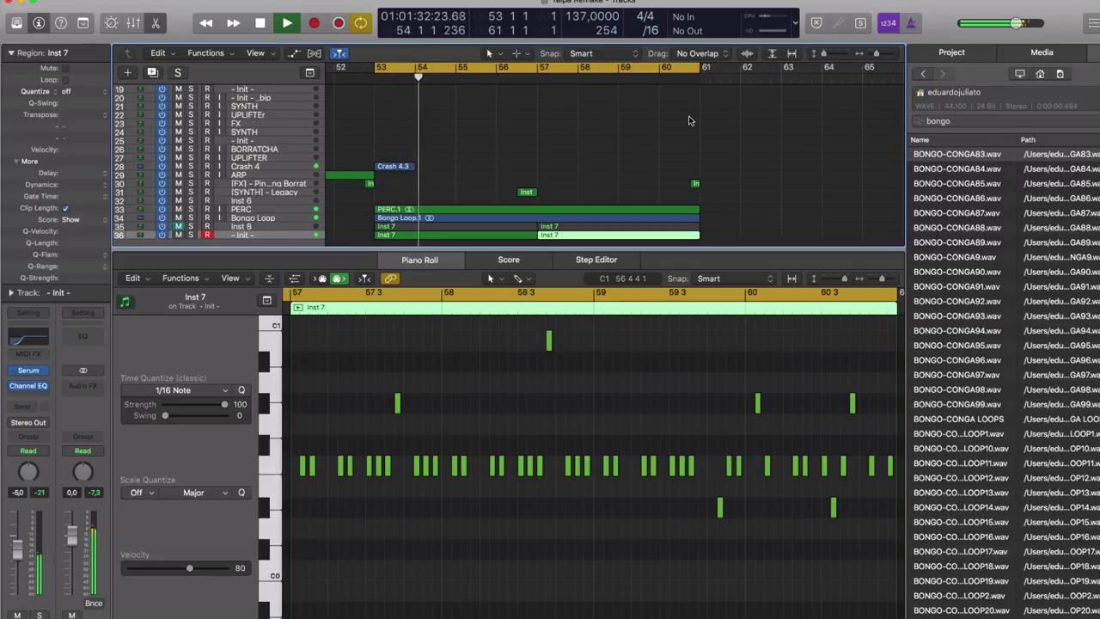
double_click(429, 266)
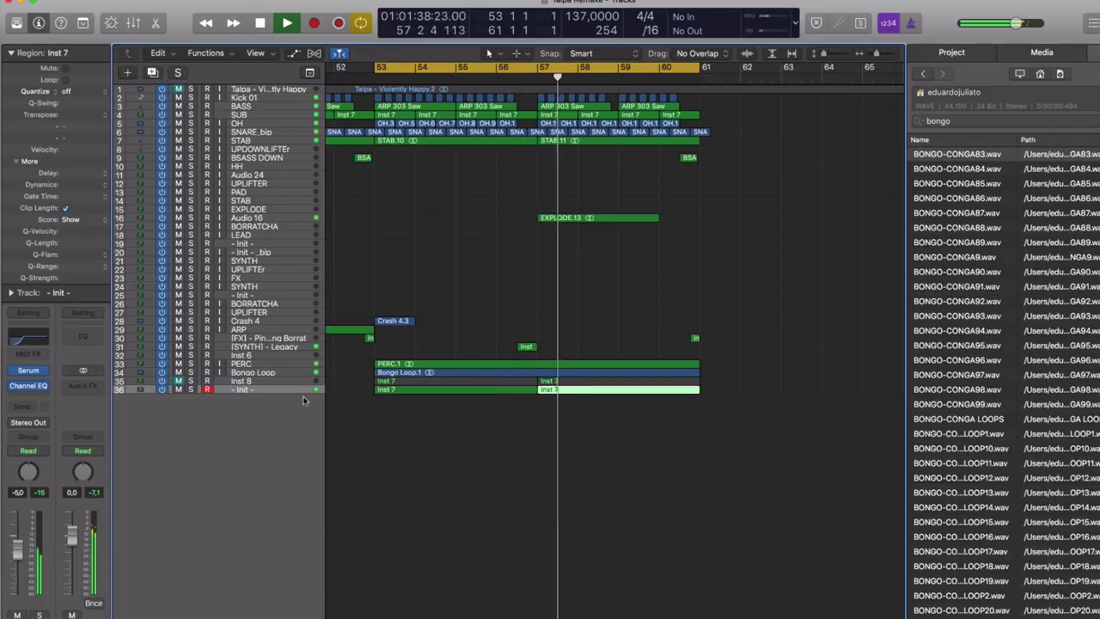
drag(17, 547, 19, 563)
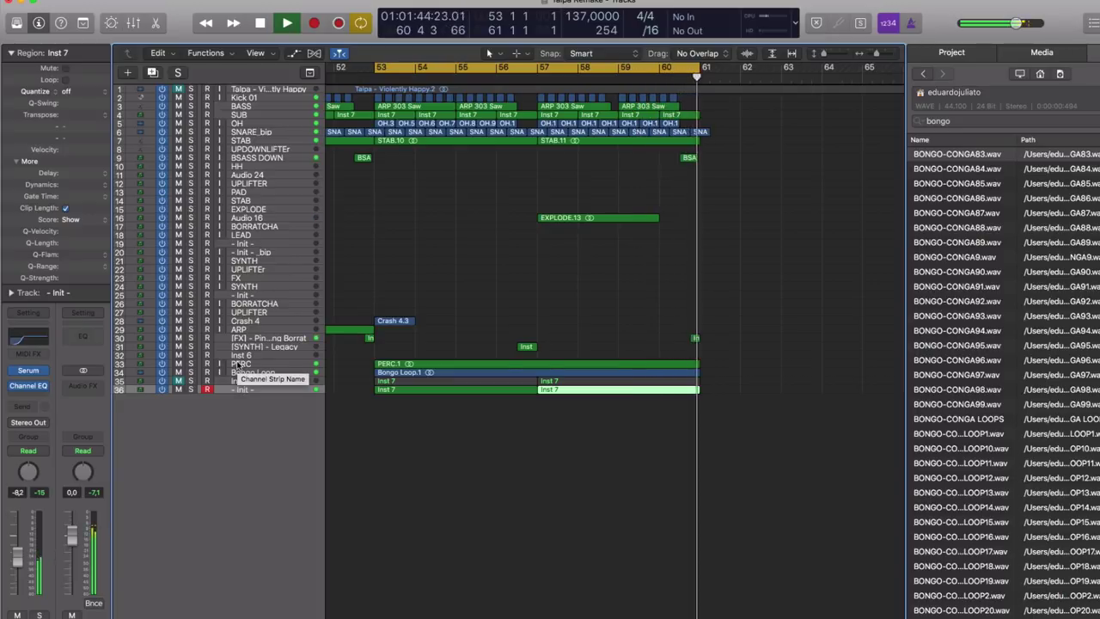
Step: Solo the Inst 8 track to hear its Inst 7 pattern alone, and end the solo
click(191, 381)
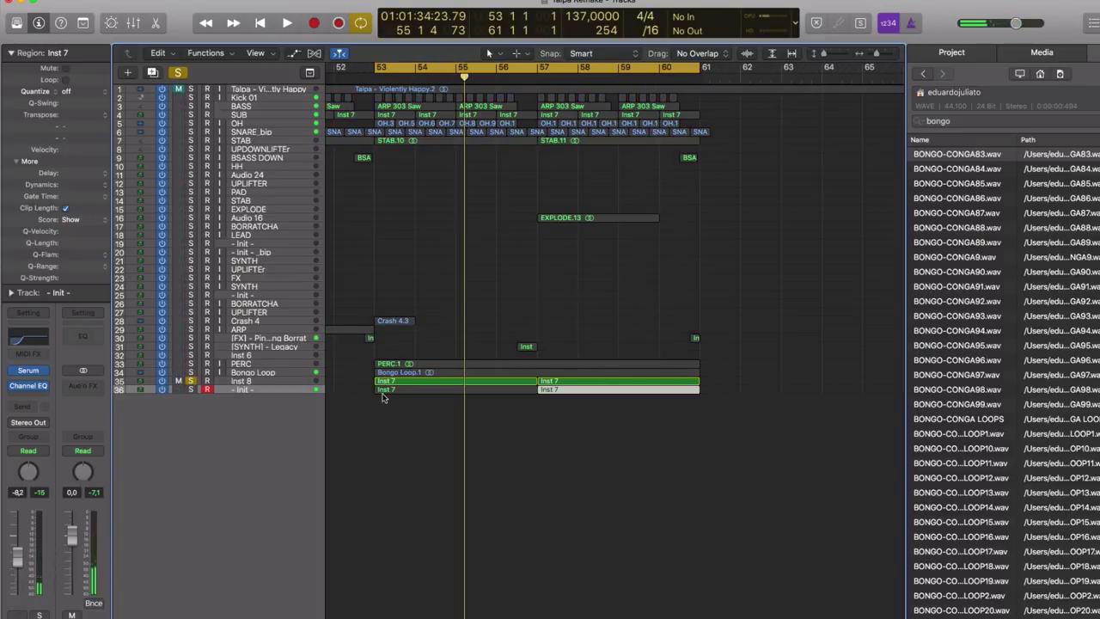
click(280, 383)
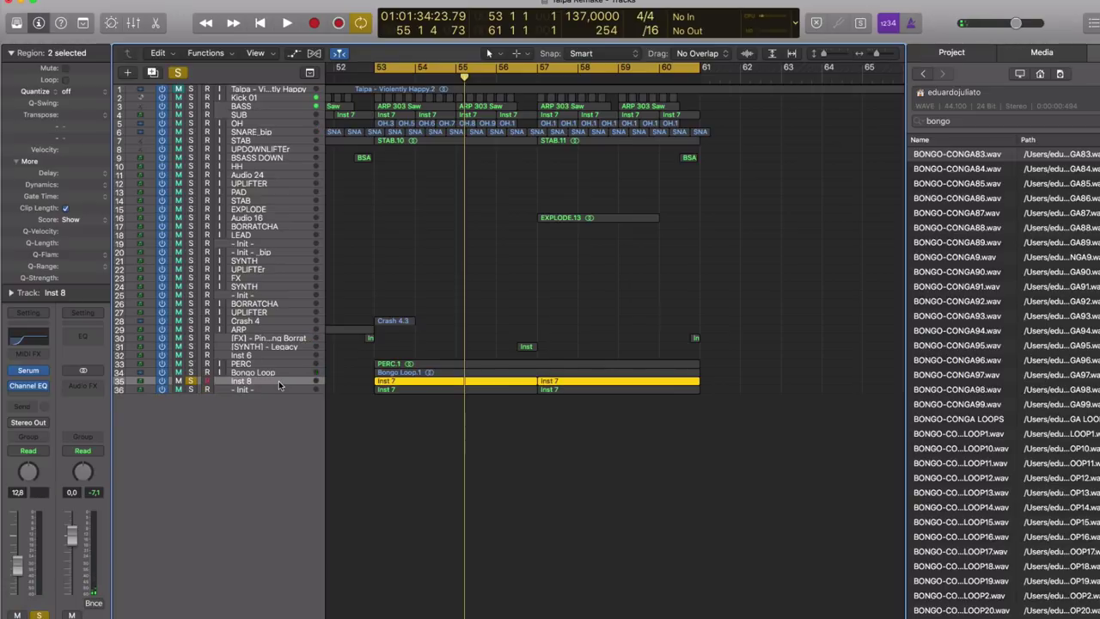
key(space)
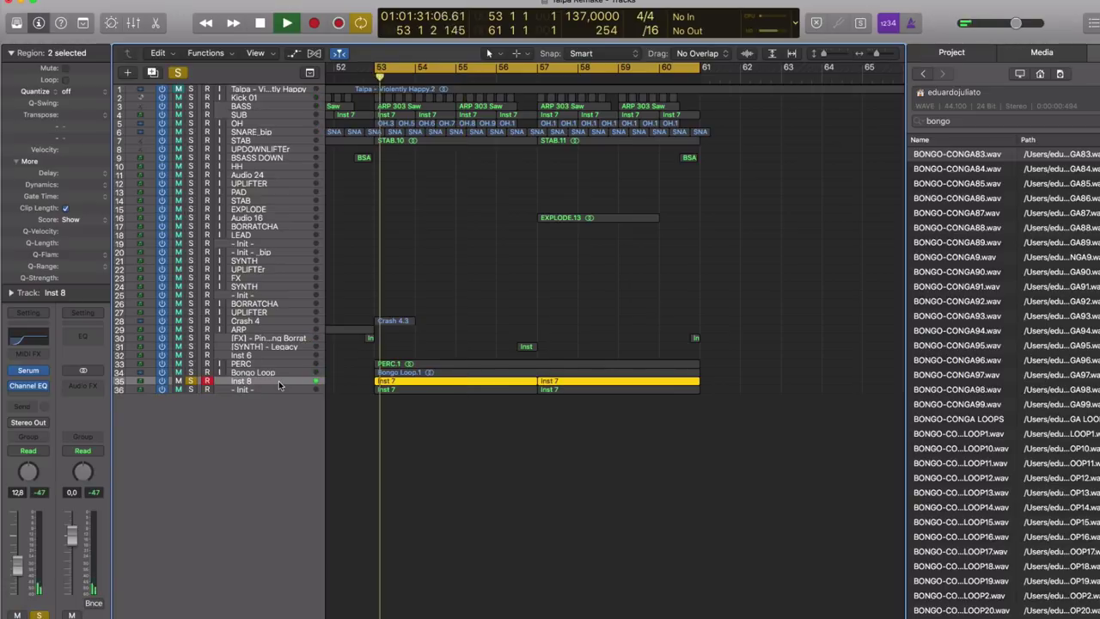
key(space)
click(191, 381)
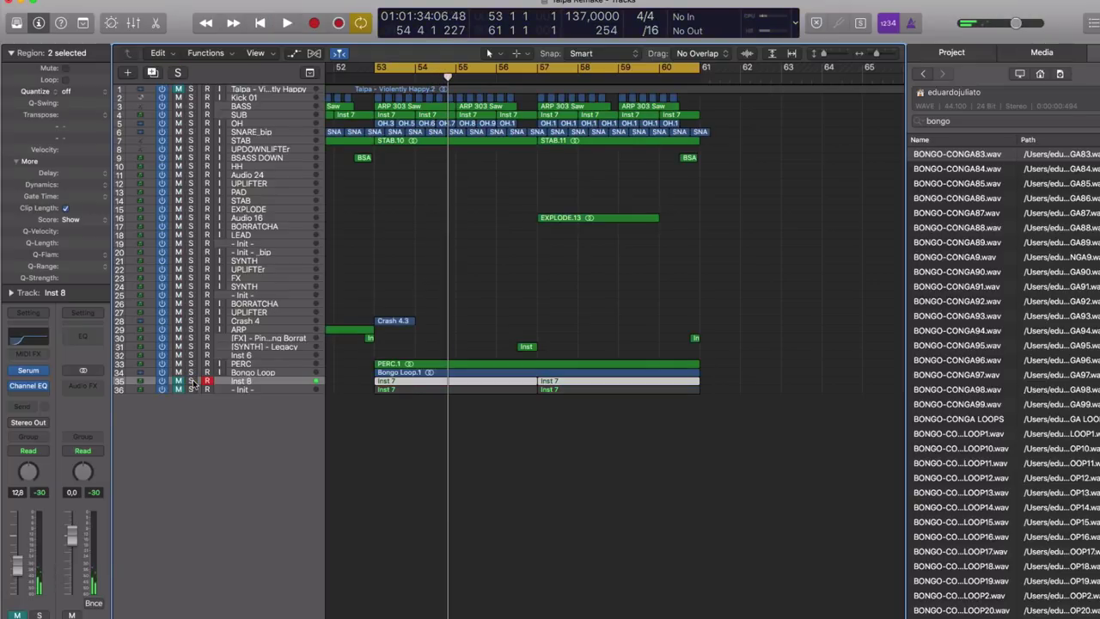
Step: Unmute the Inst 8 track and play it within the full mix in place of the muted -Init- track
click(177, 382)
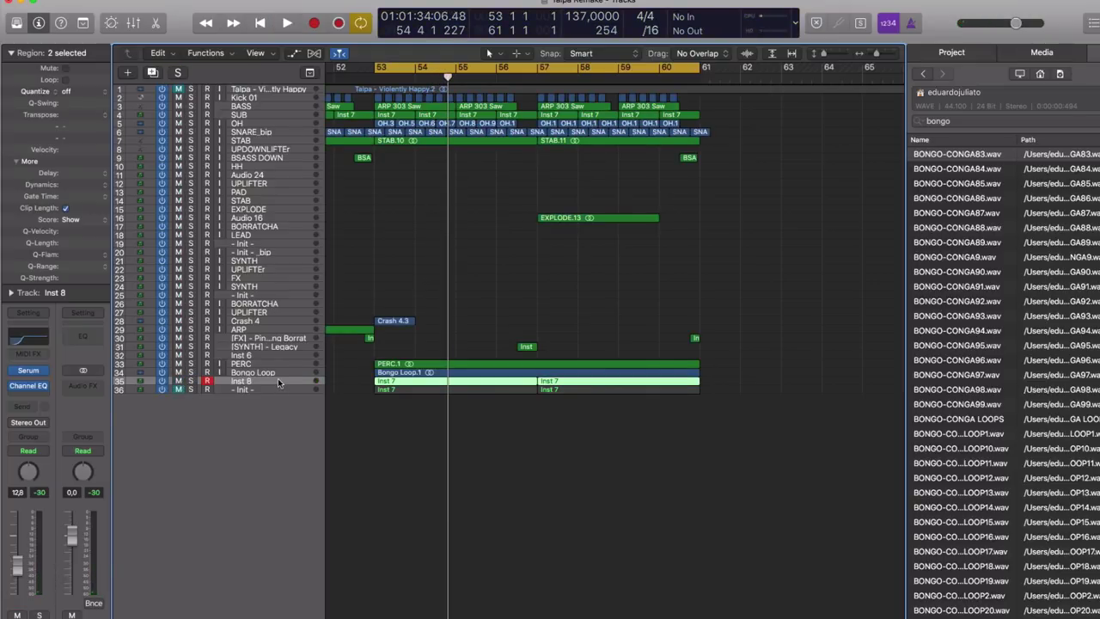
click(516, 432)
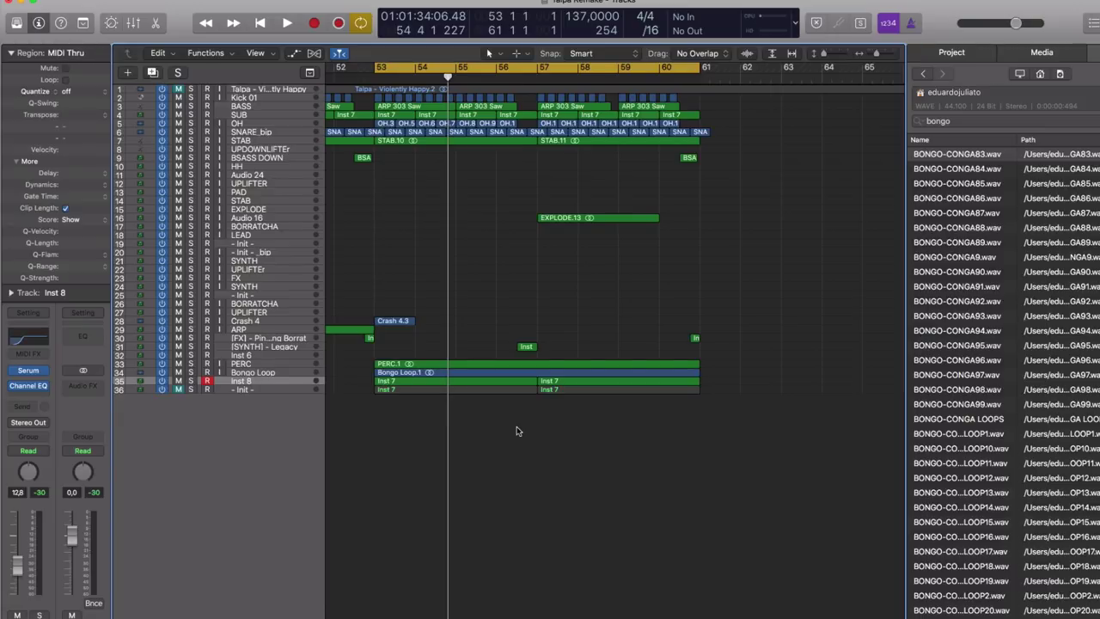
key(space)
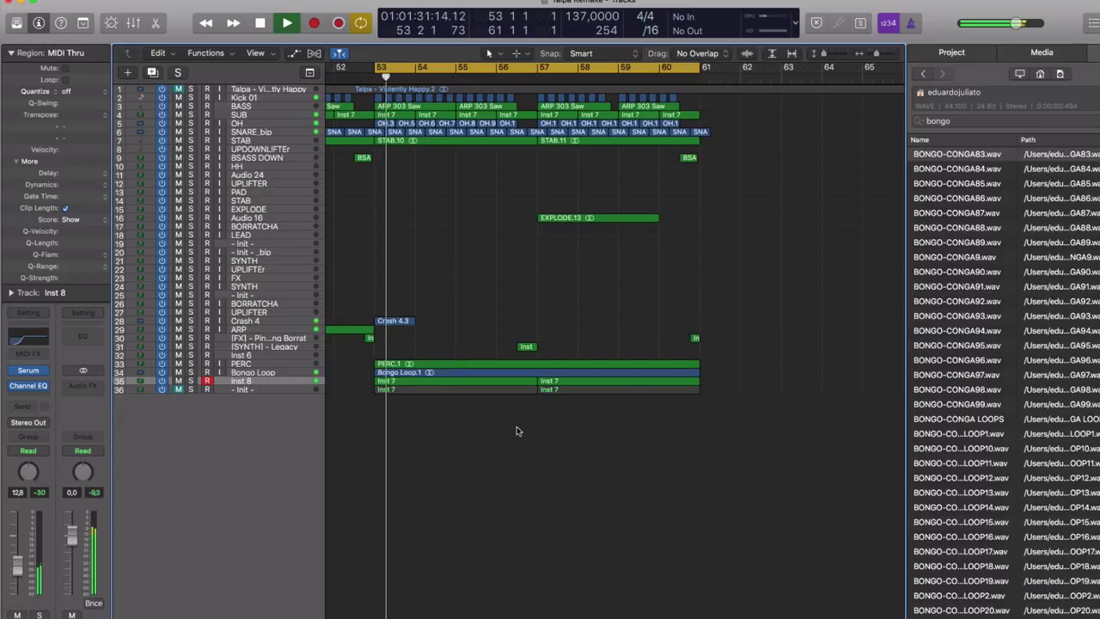